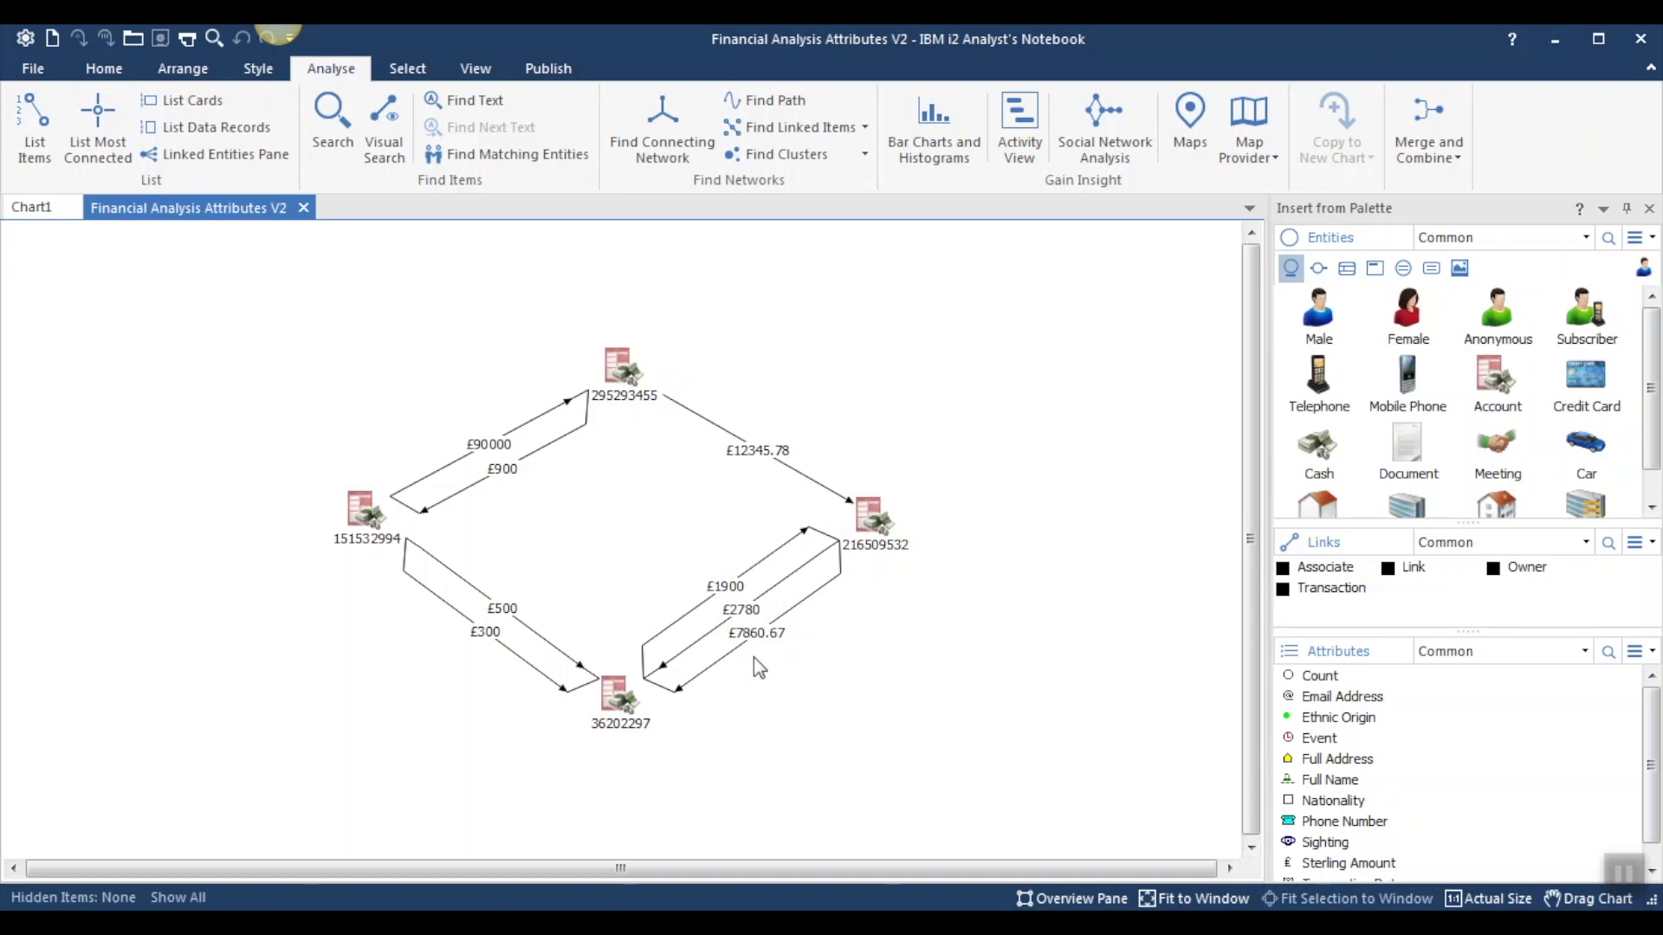
- Inspect the properties of the £7860.67 transaction link
right_click(748, 636)
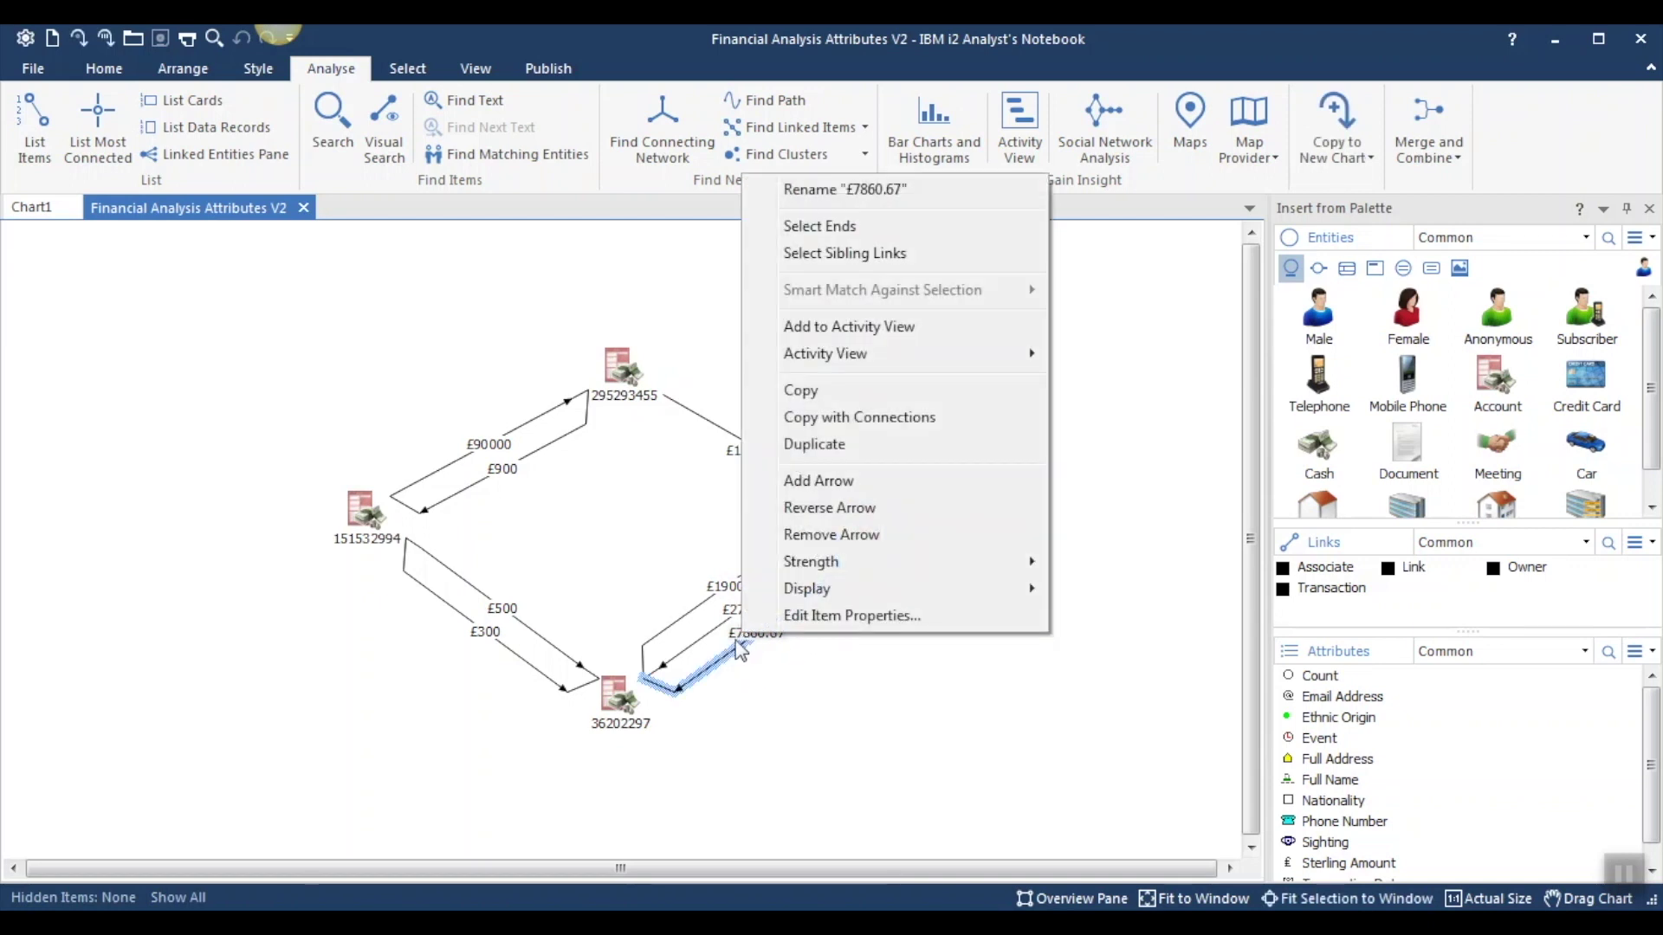
click(814, 617)
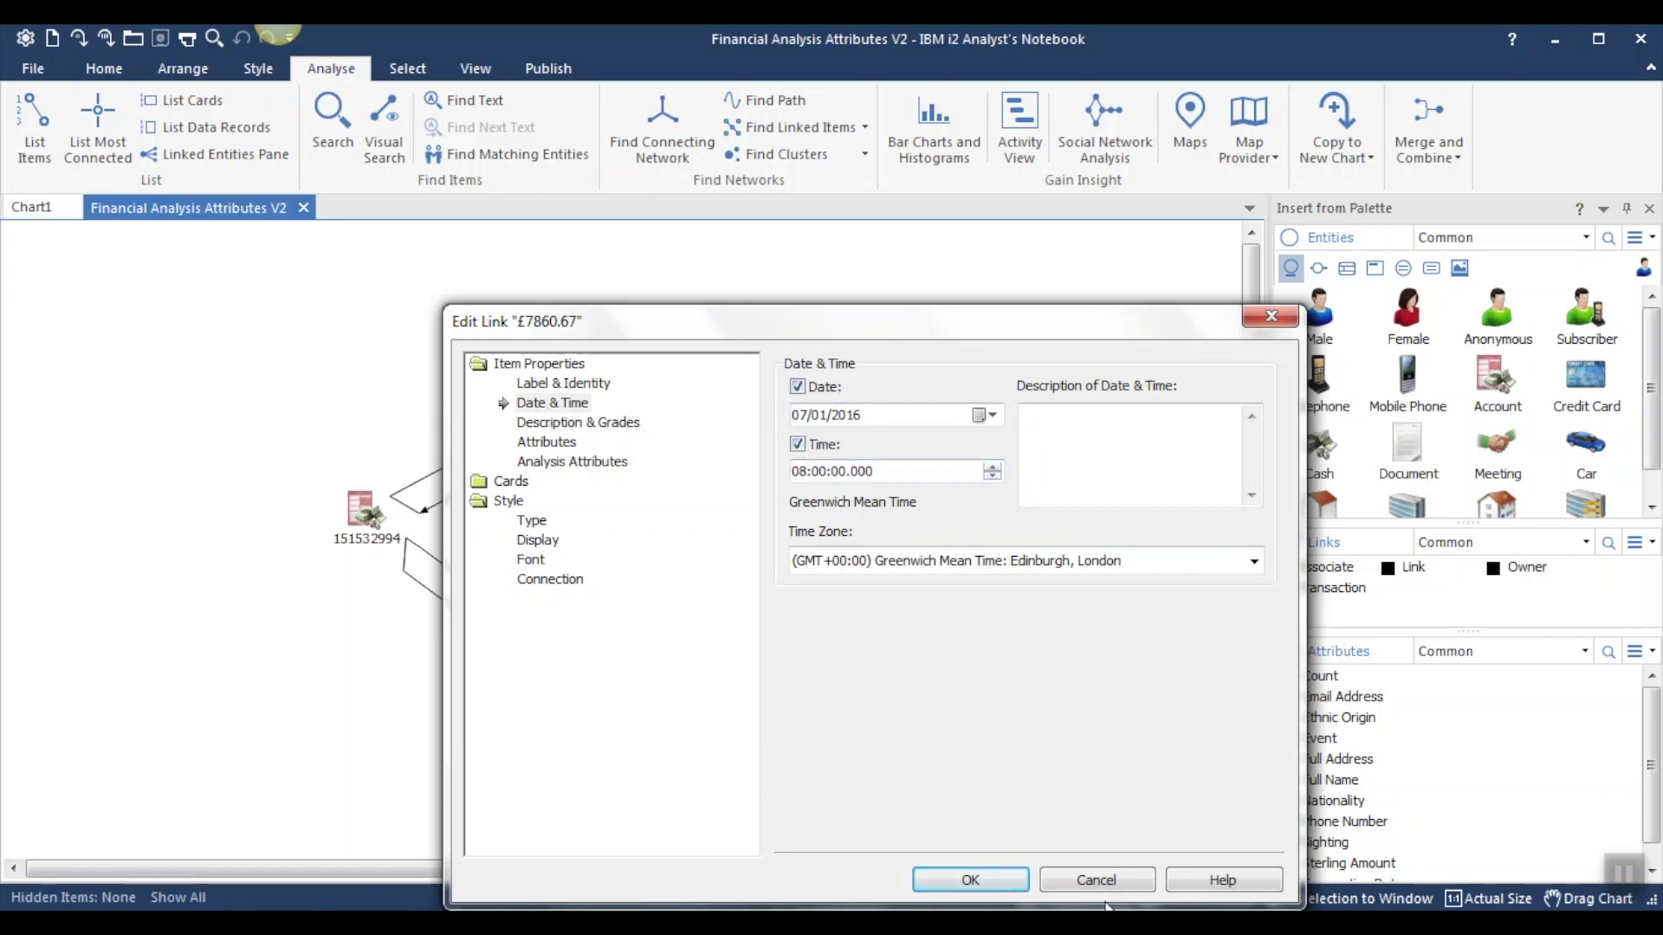
click(969, 879)
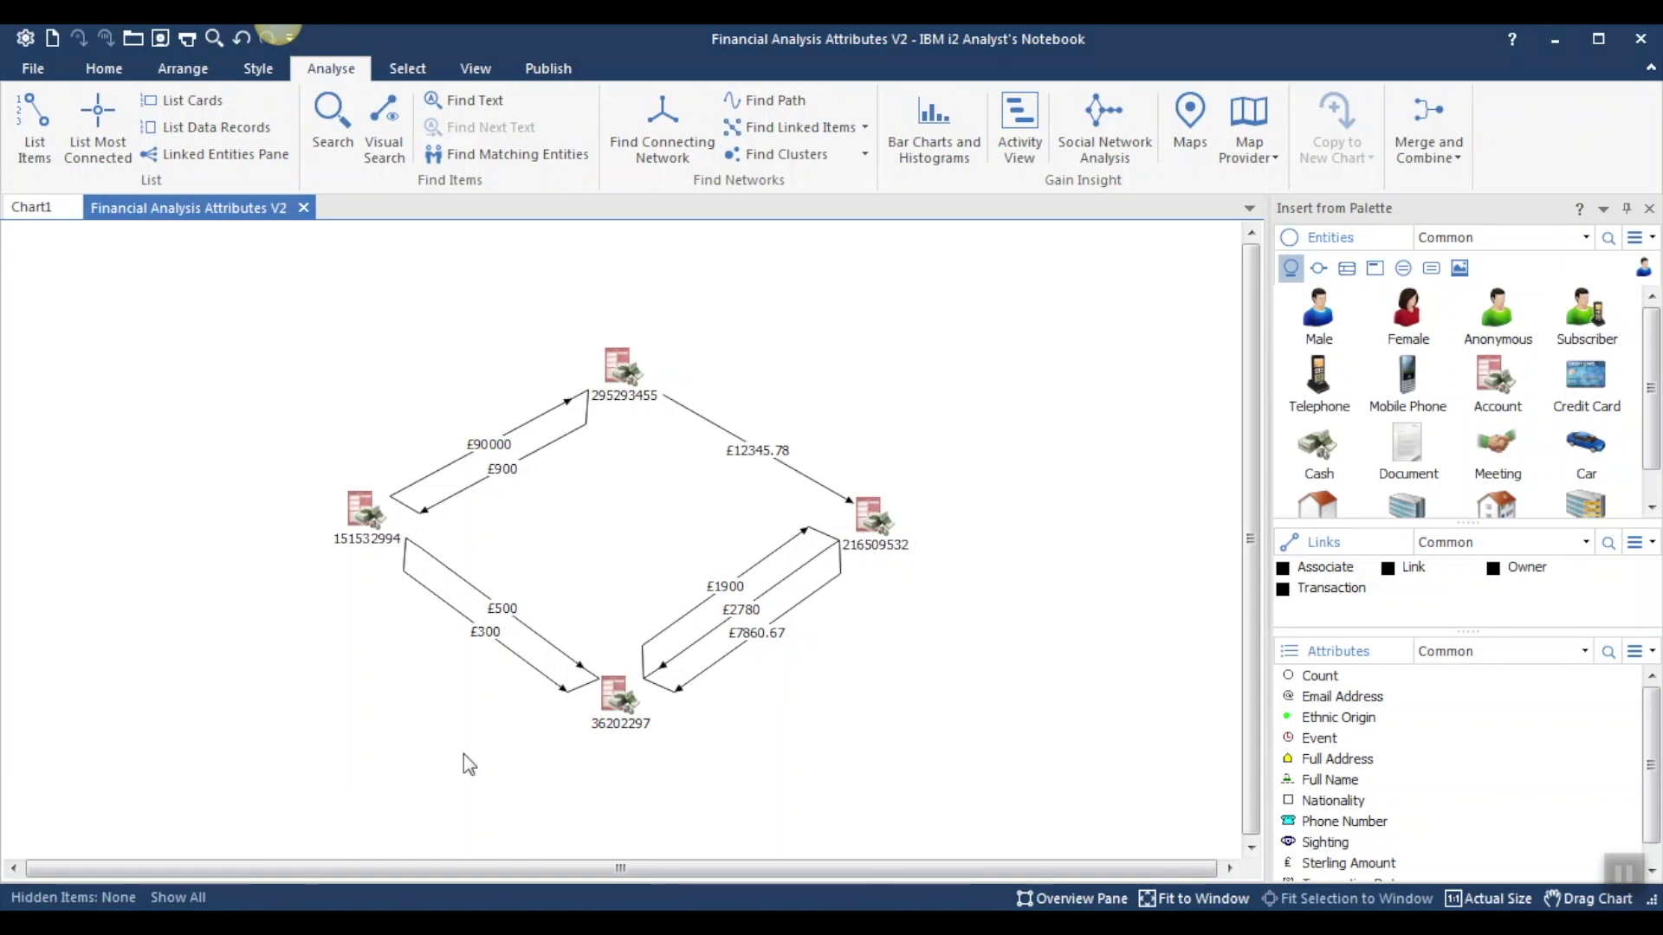
- Review account 36202297's analysis attributes, reading the Entity Sum Link Flow and Entity Links descriptions
right_click(612, 700)
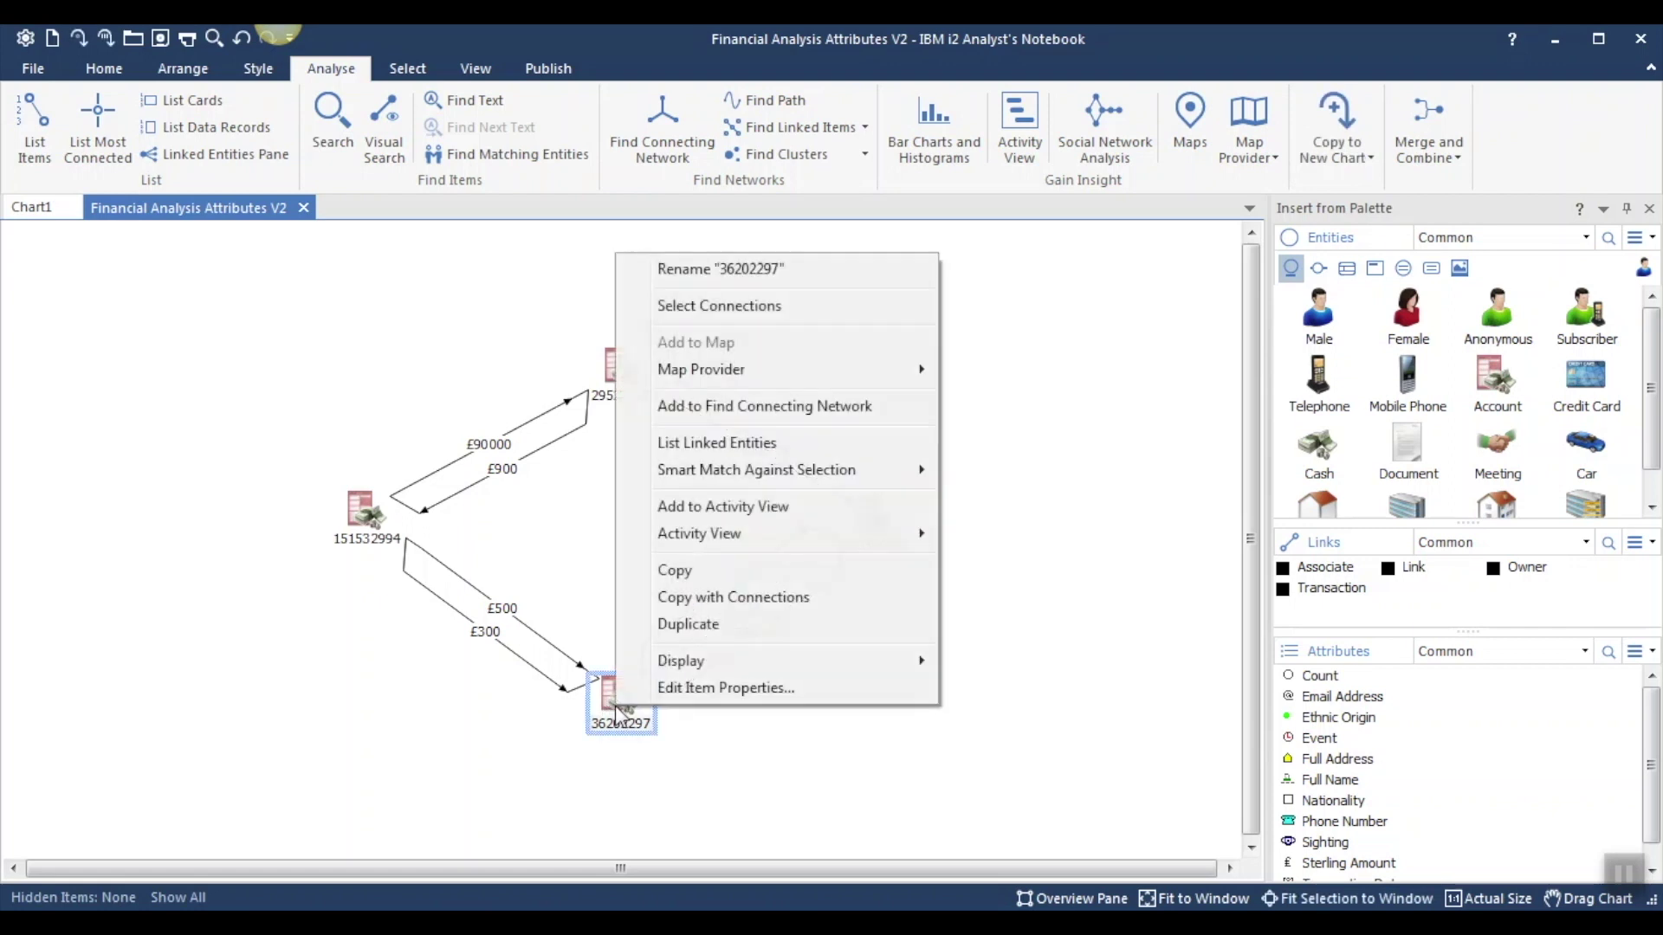
click(760, 687)
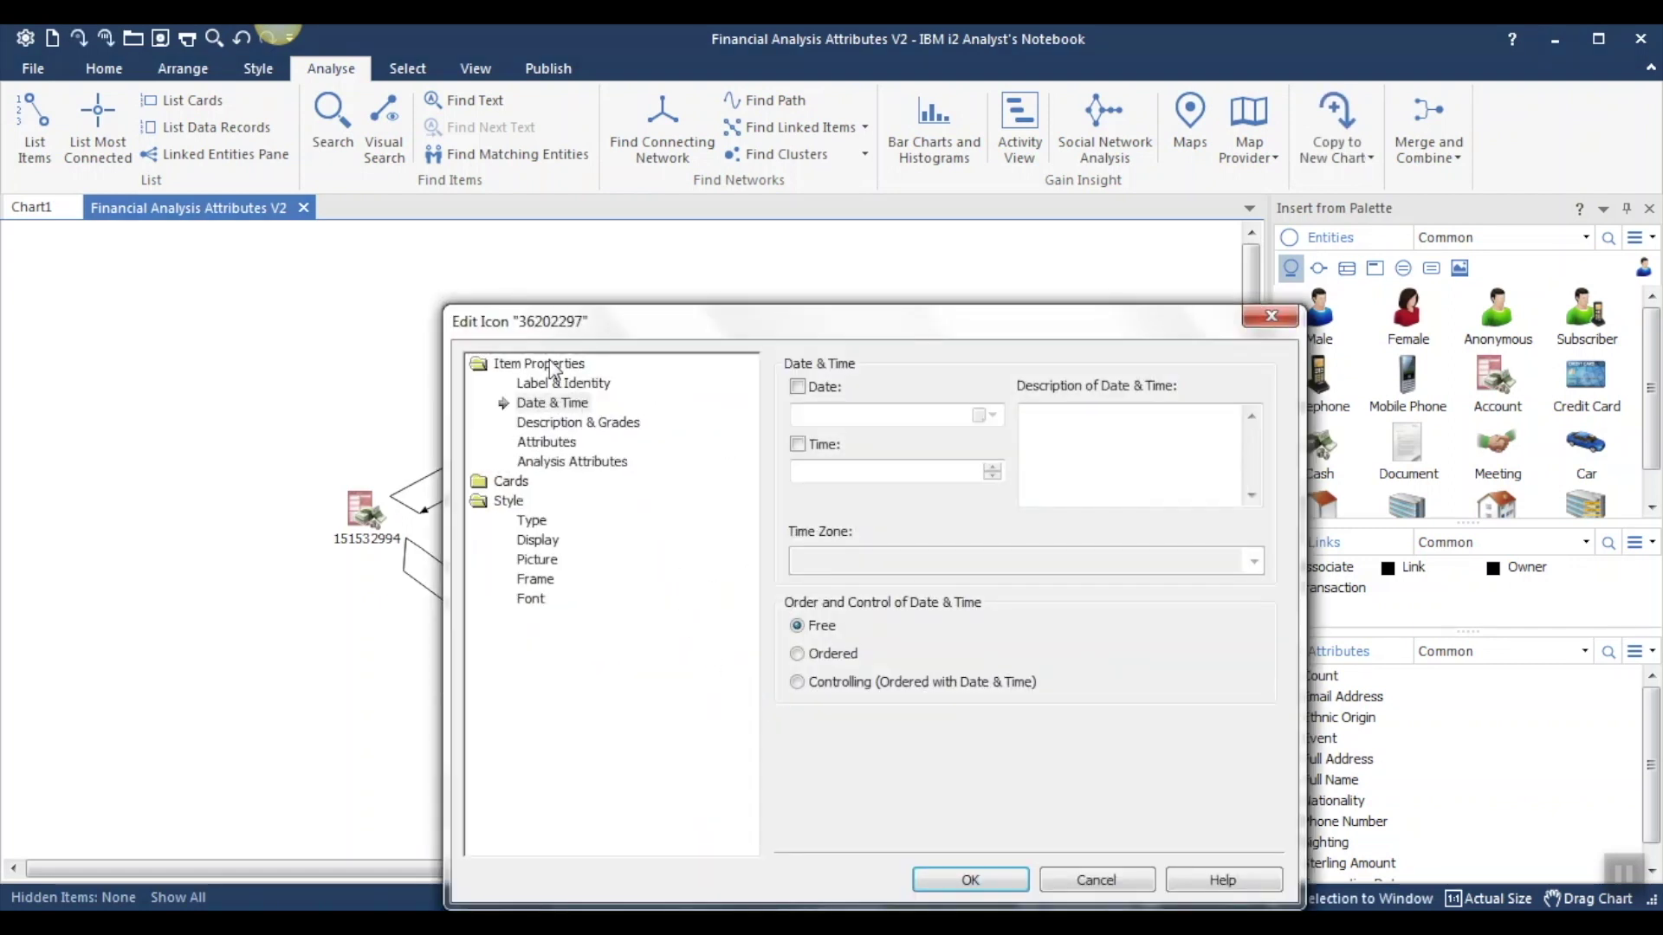
click(611, 466)
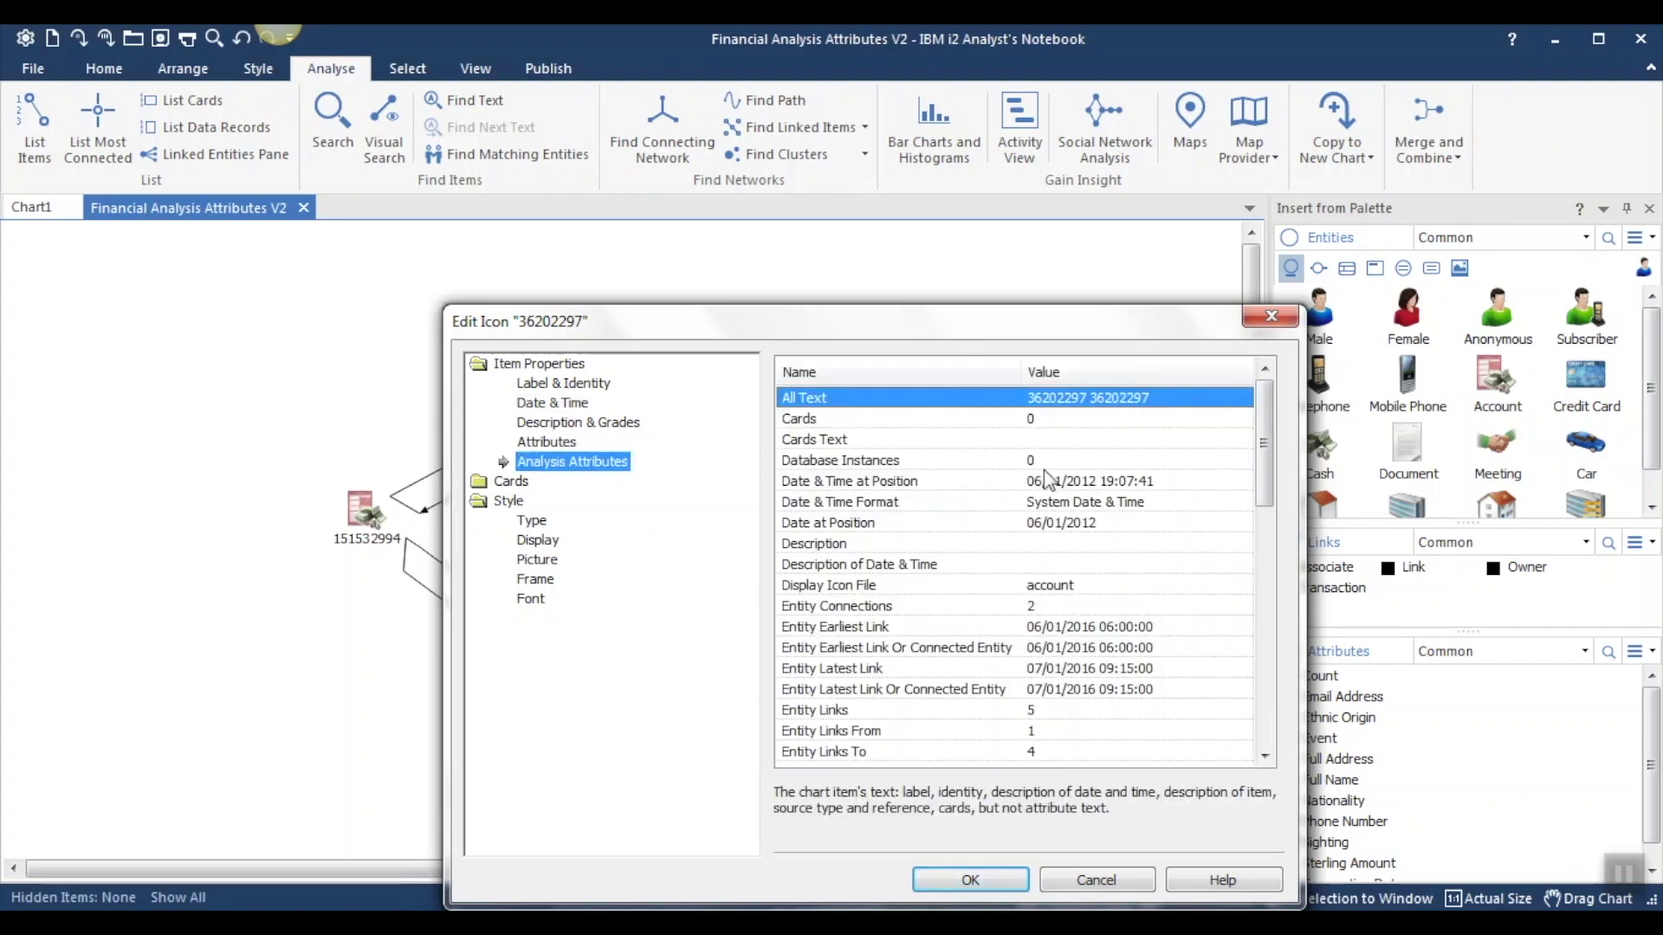
drag(1270, 429, 1262, 561)
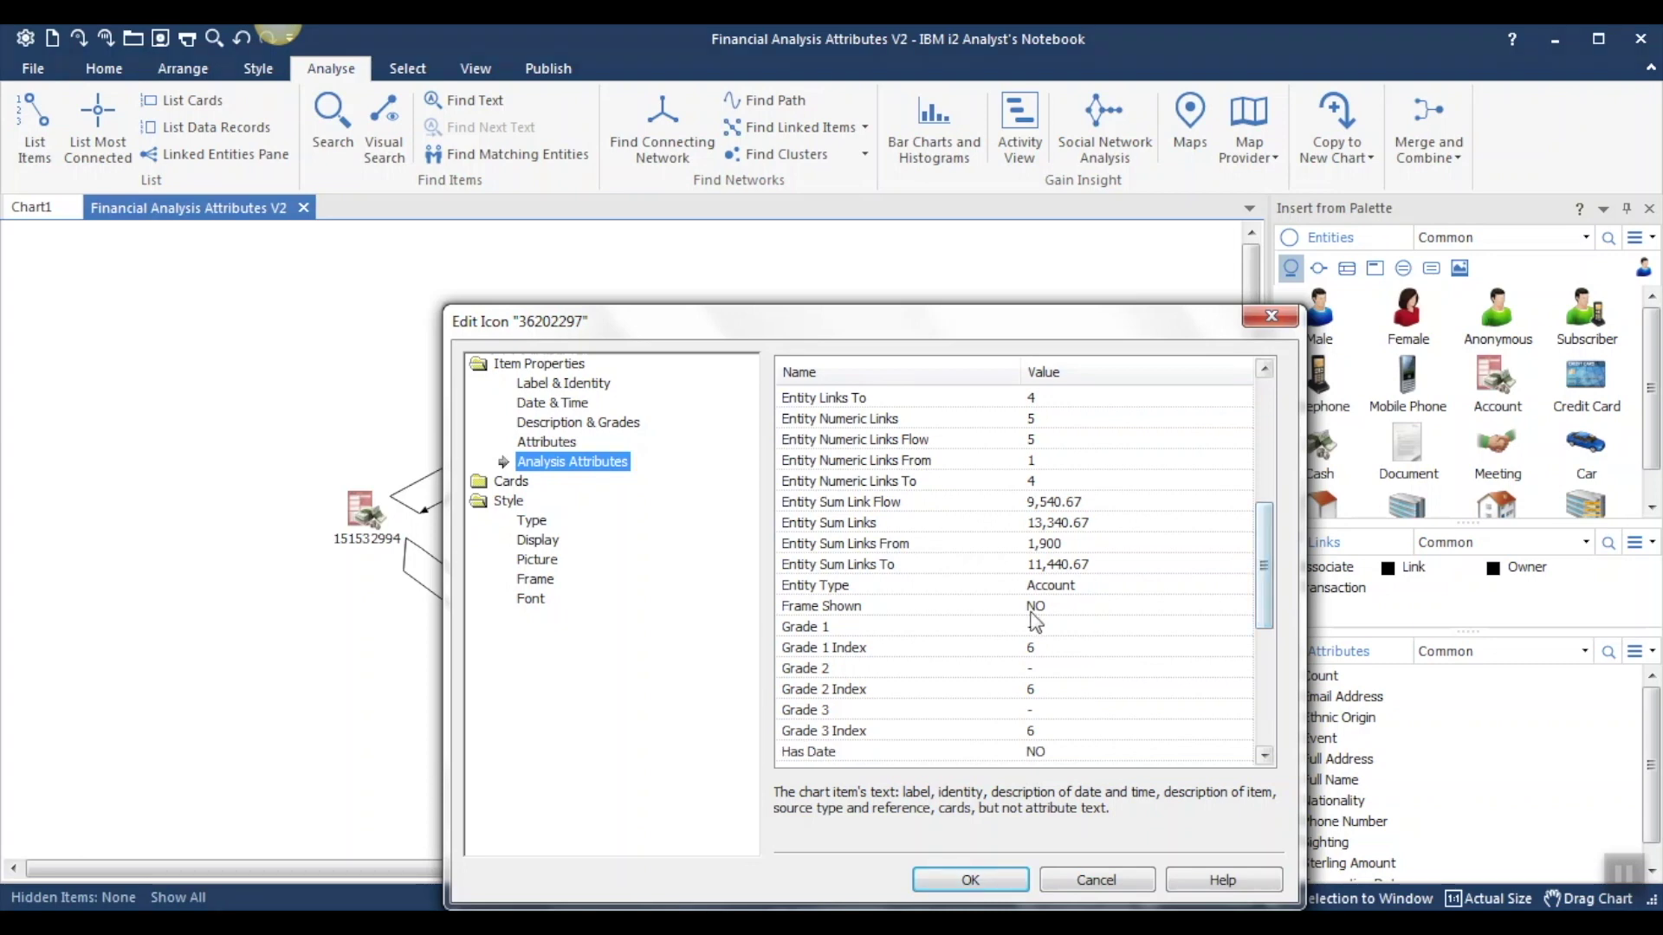
click(884, 507)
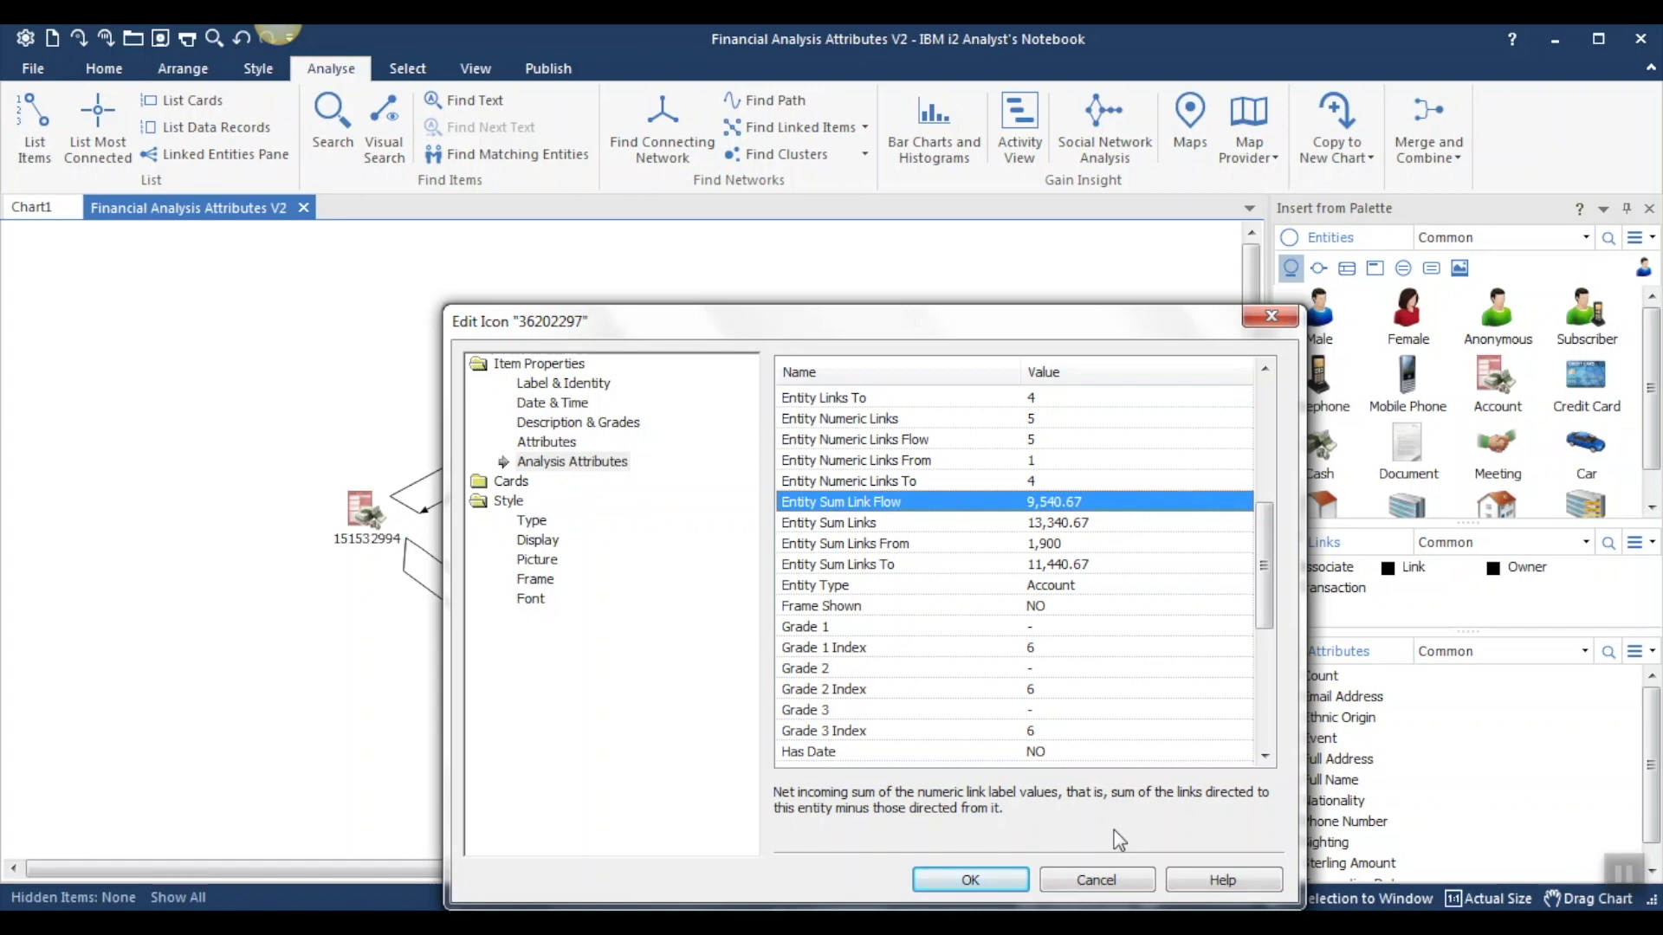
drag(1270, 584, 1272, 561)
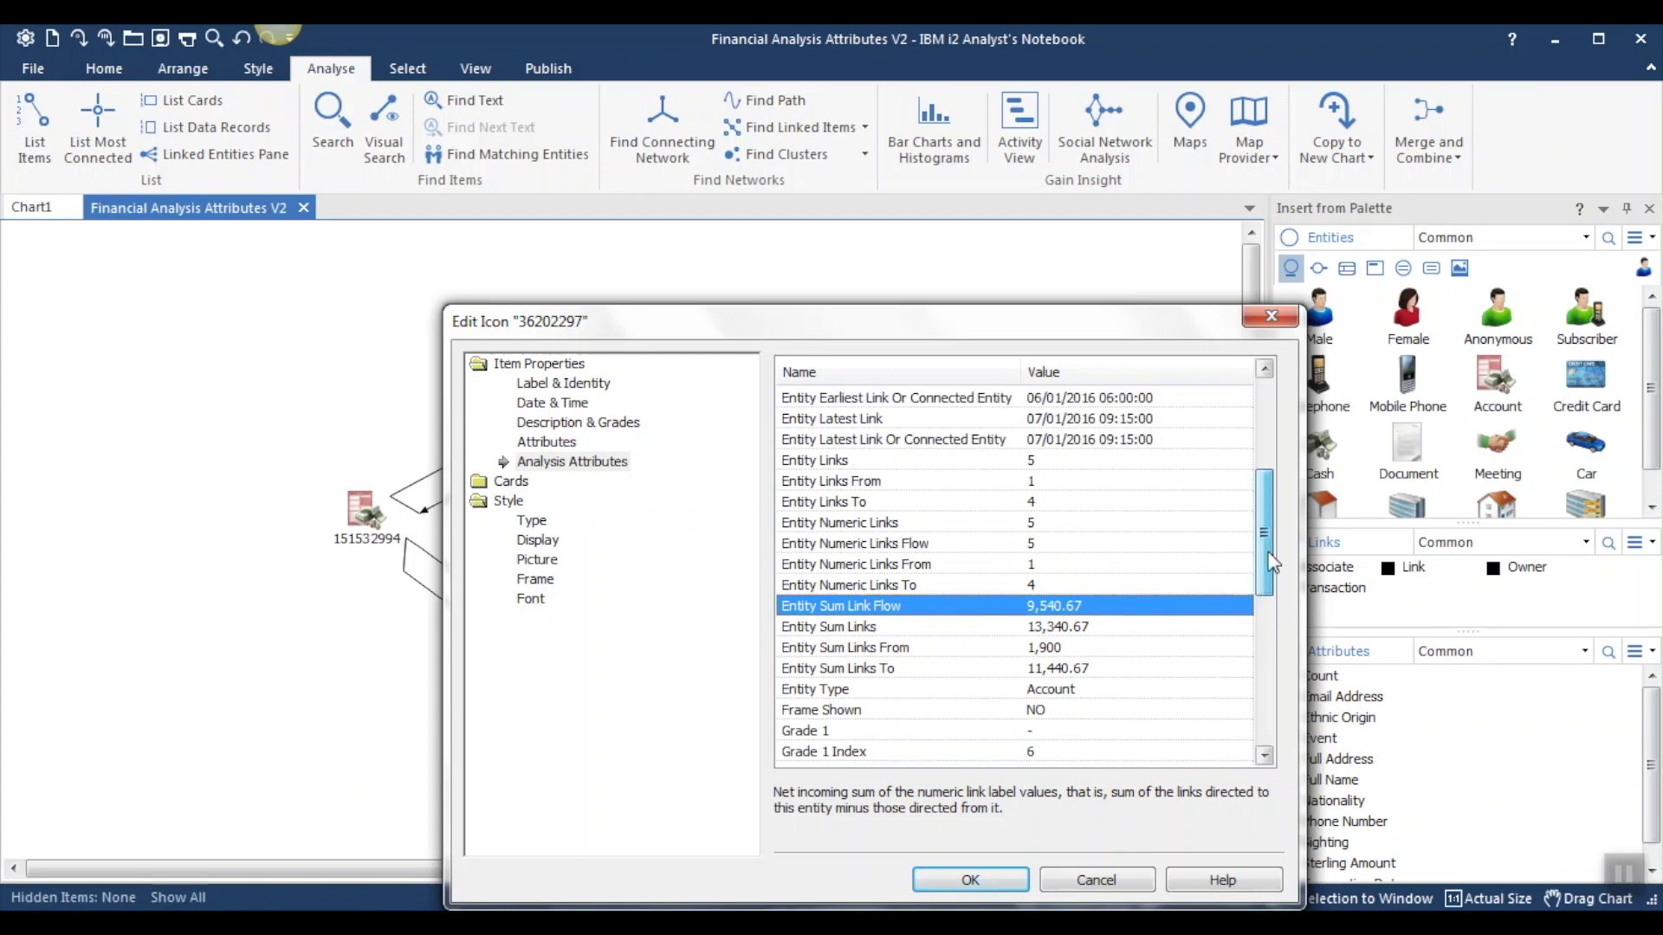
click(854, 461)
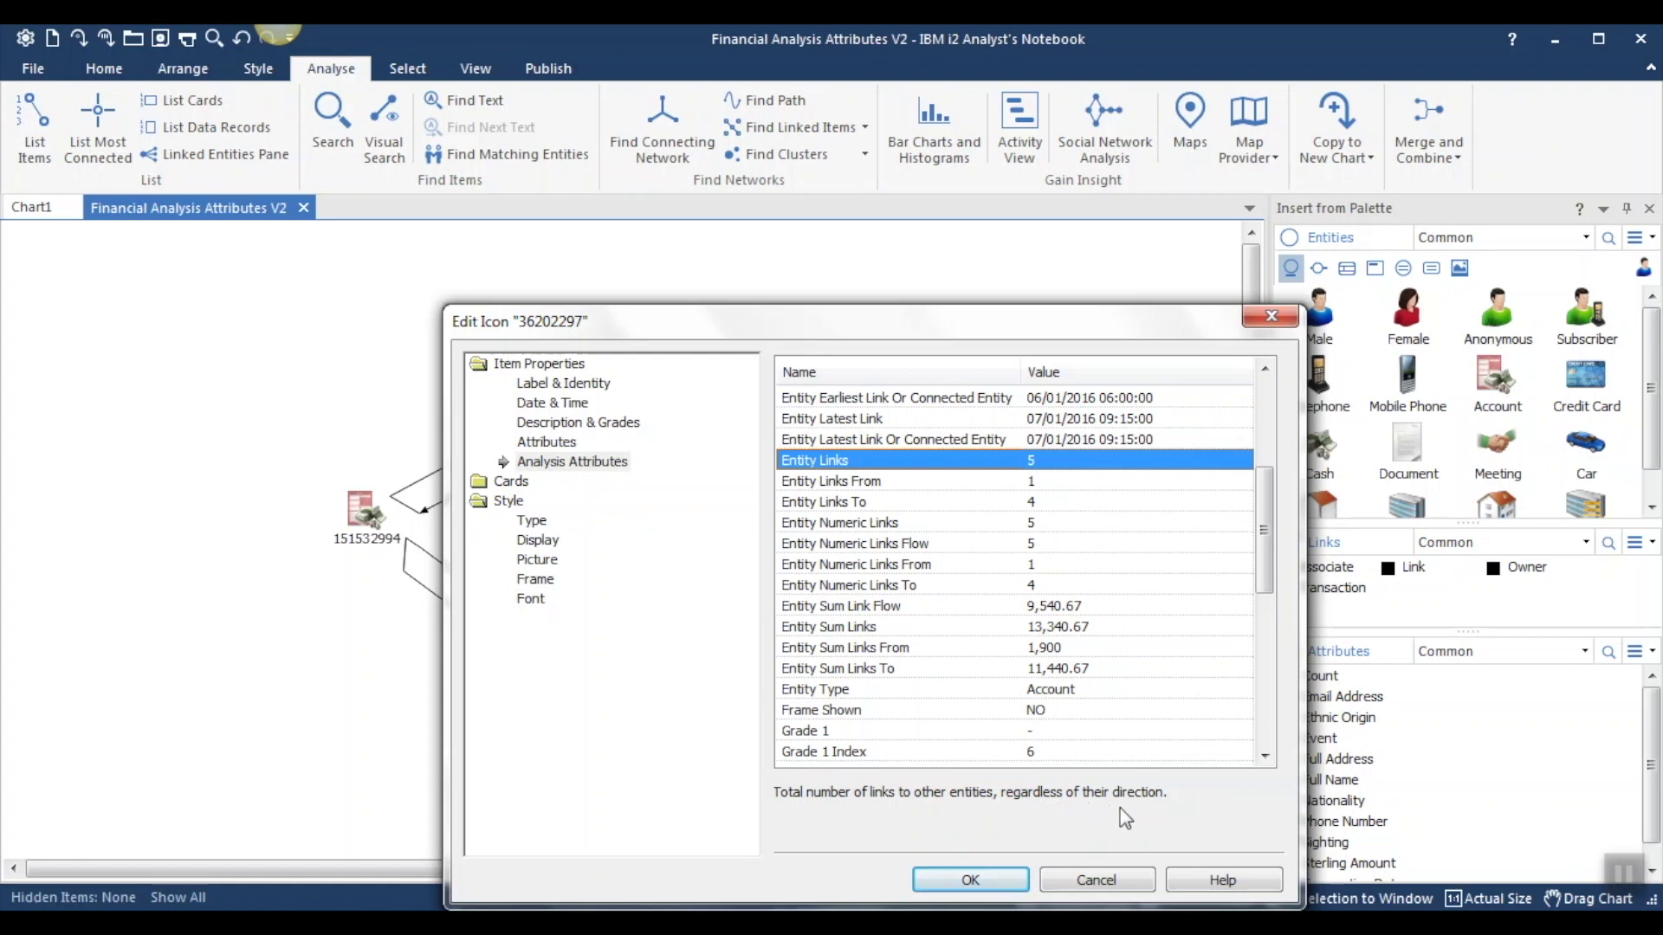
click(971, 880)
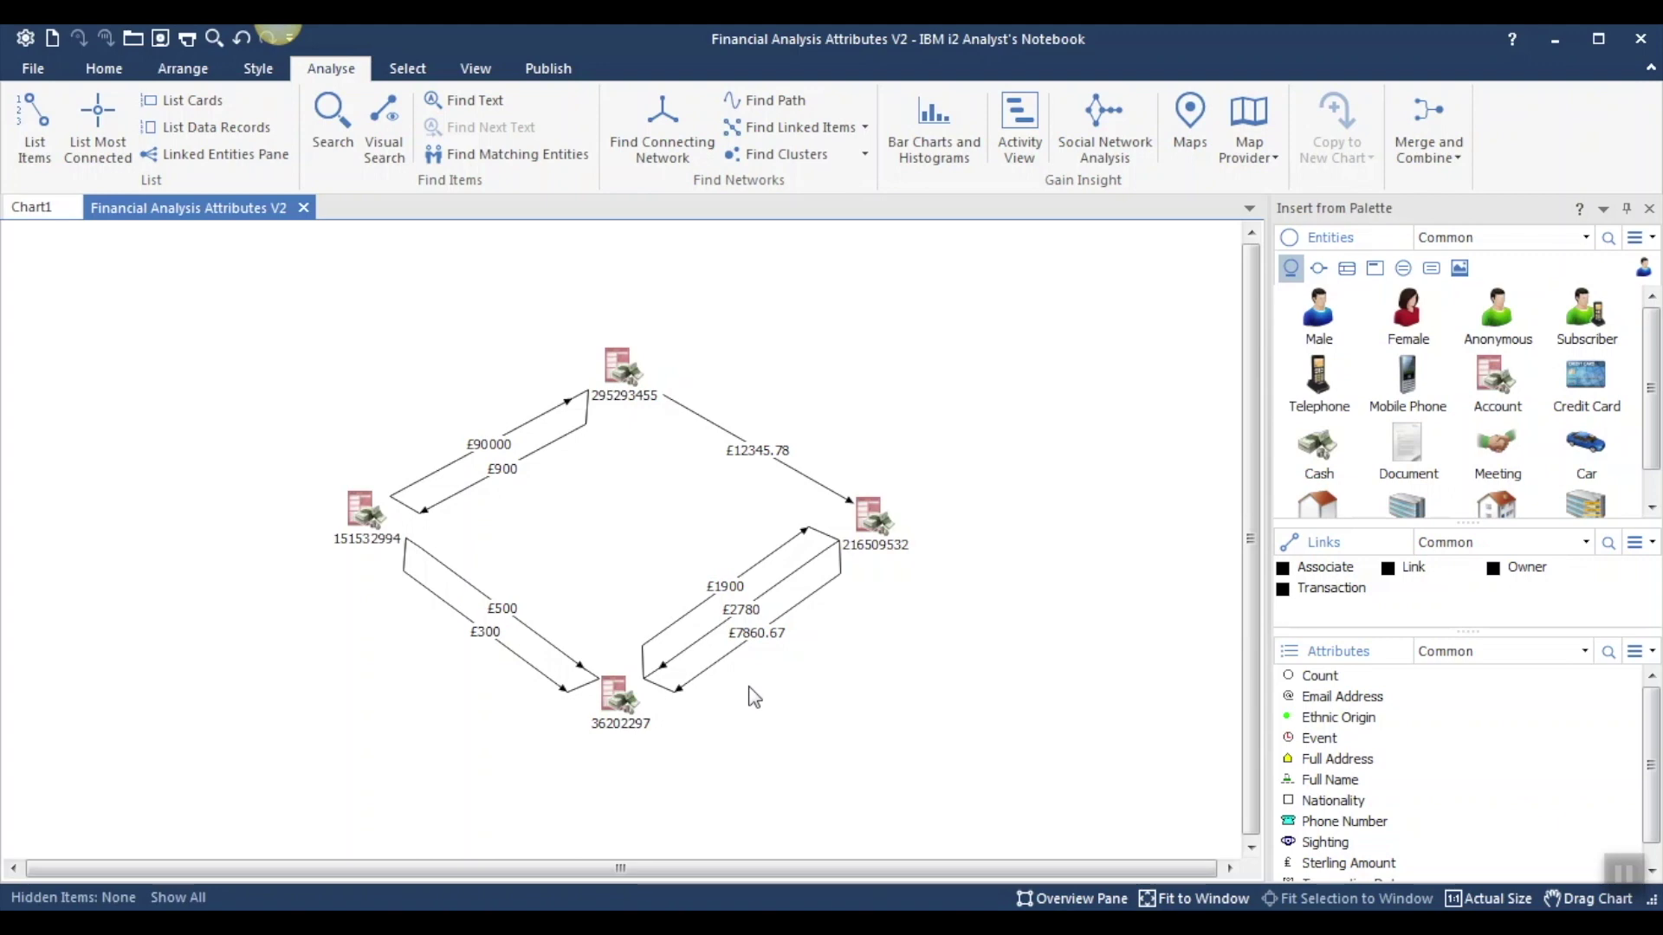
- Read the Connection Sum Links description in the £7860.67 link's properties
right_click(759, 640)
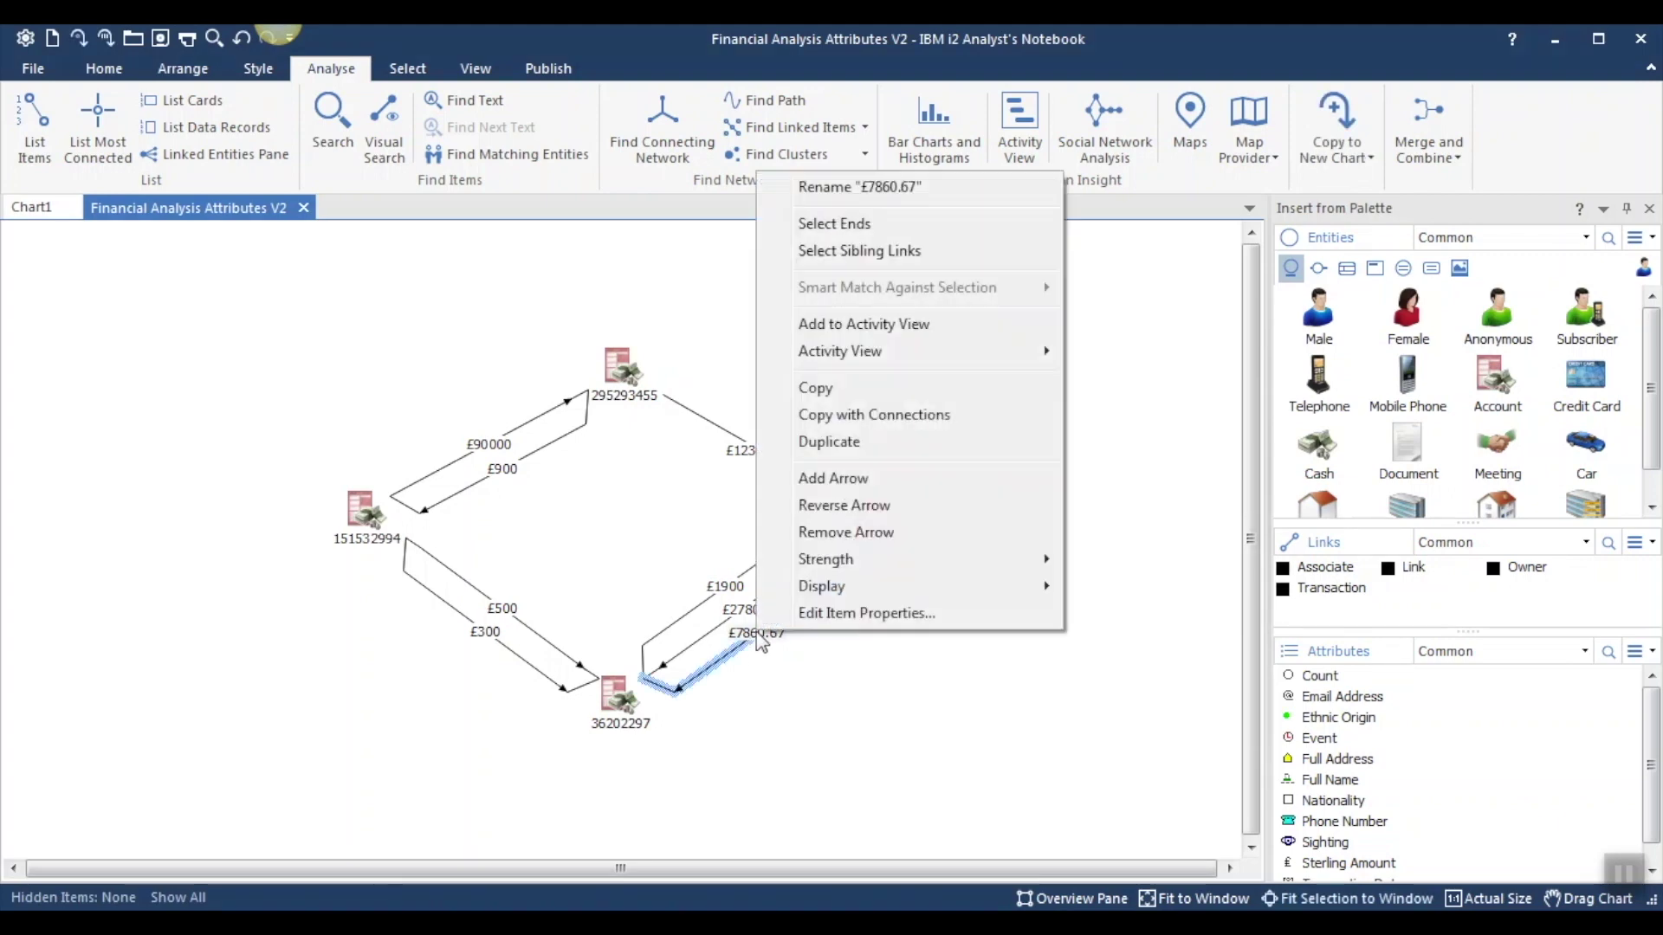
click(812, 614)
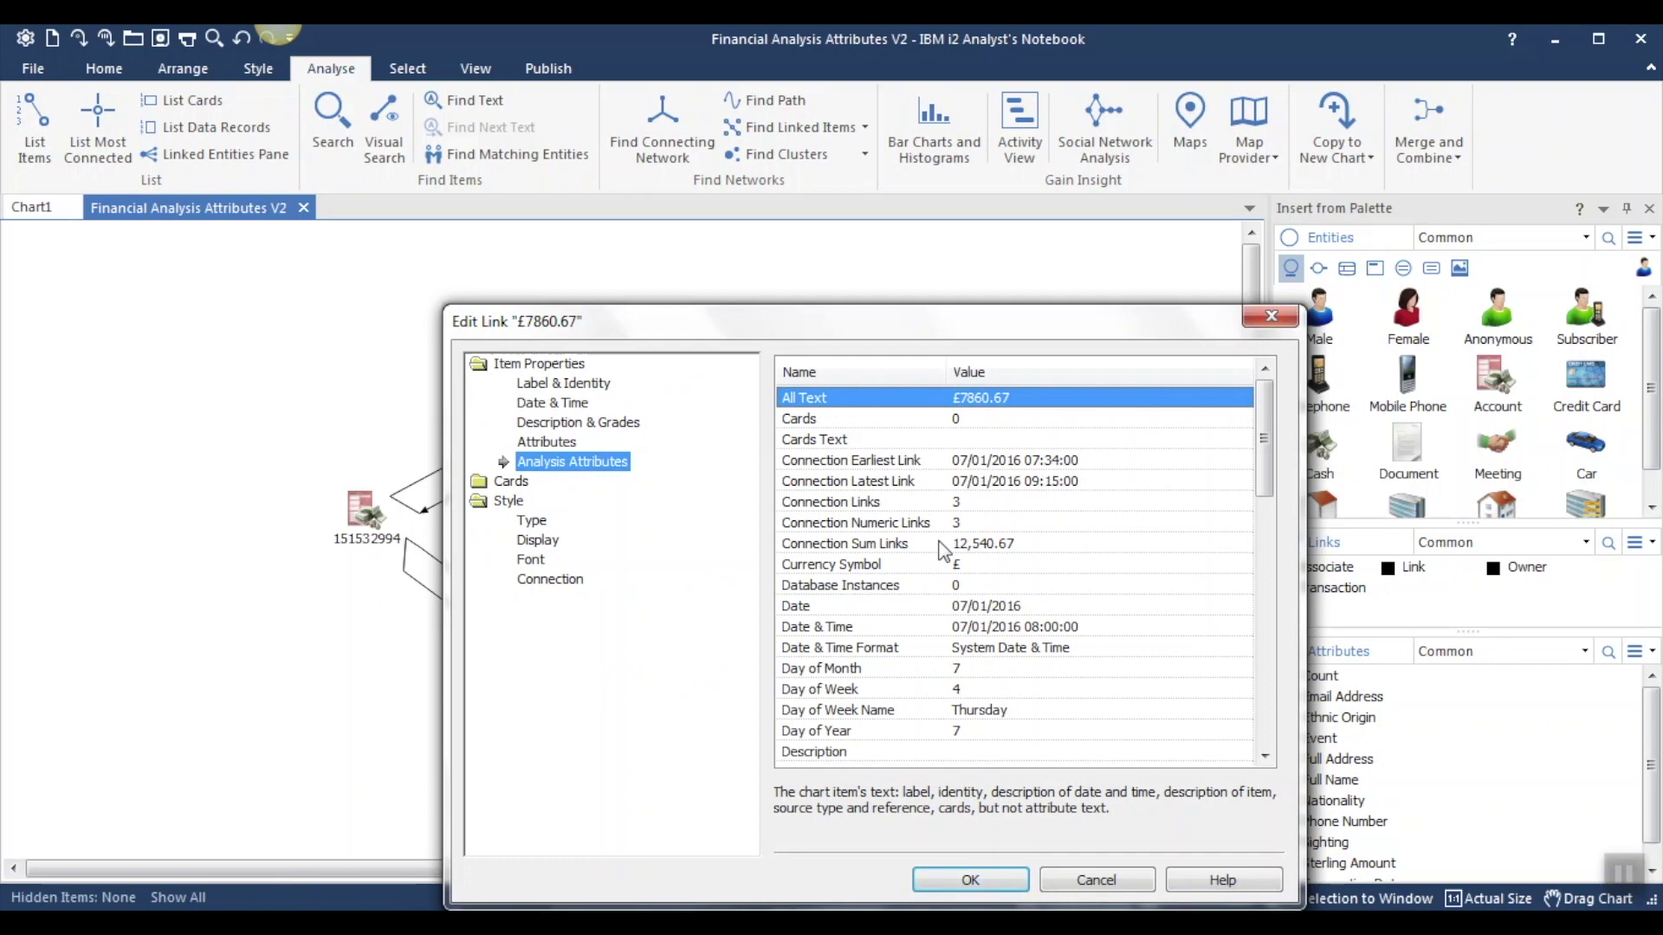
click(941, 543)
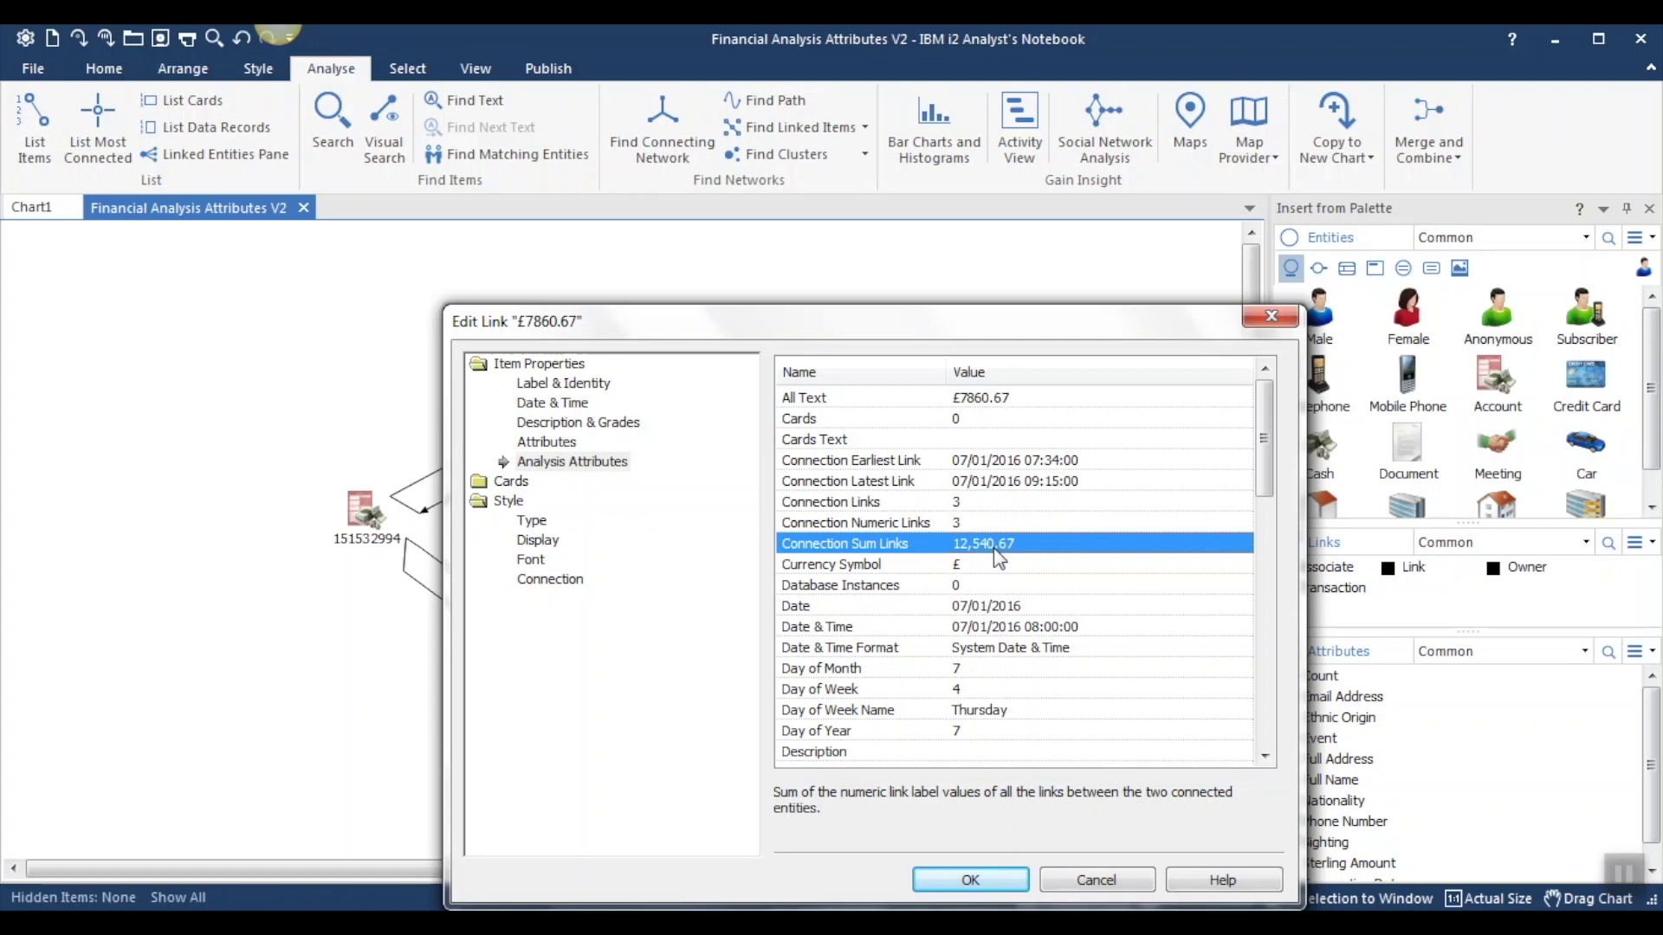
click(970, 880)
click(612, 700)
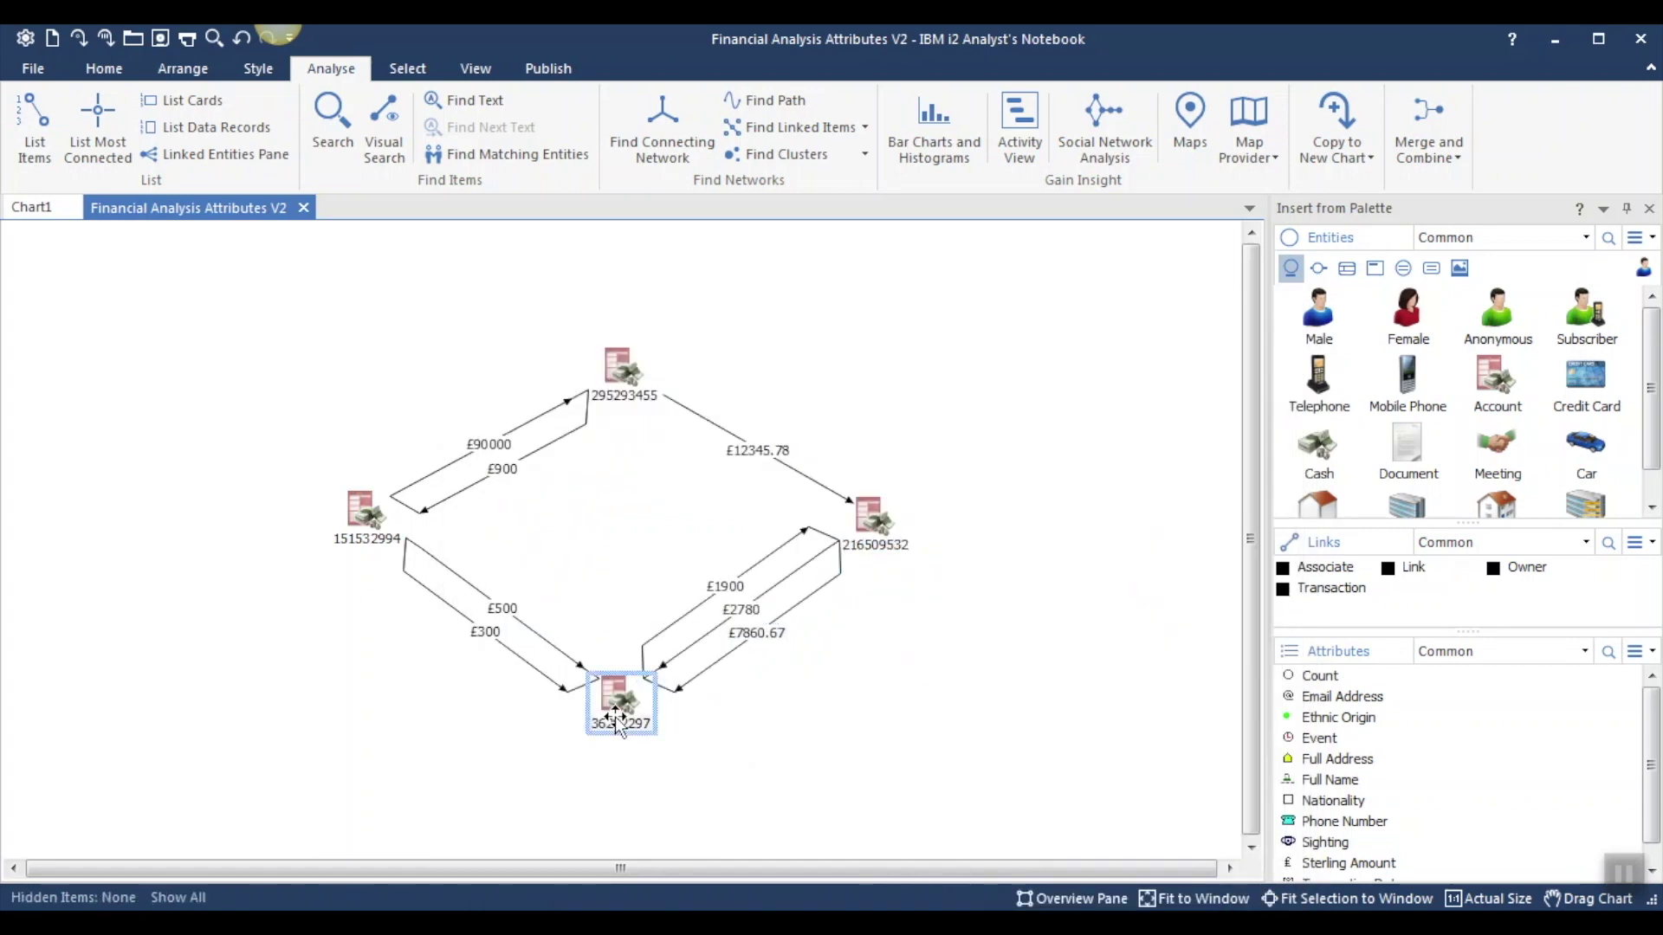
ctrl+click(869, 518)
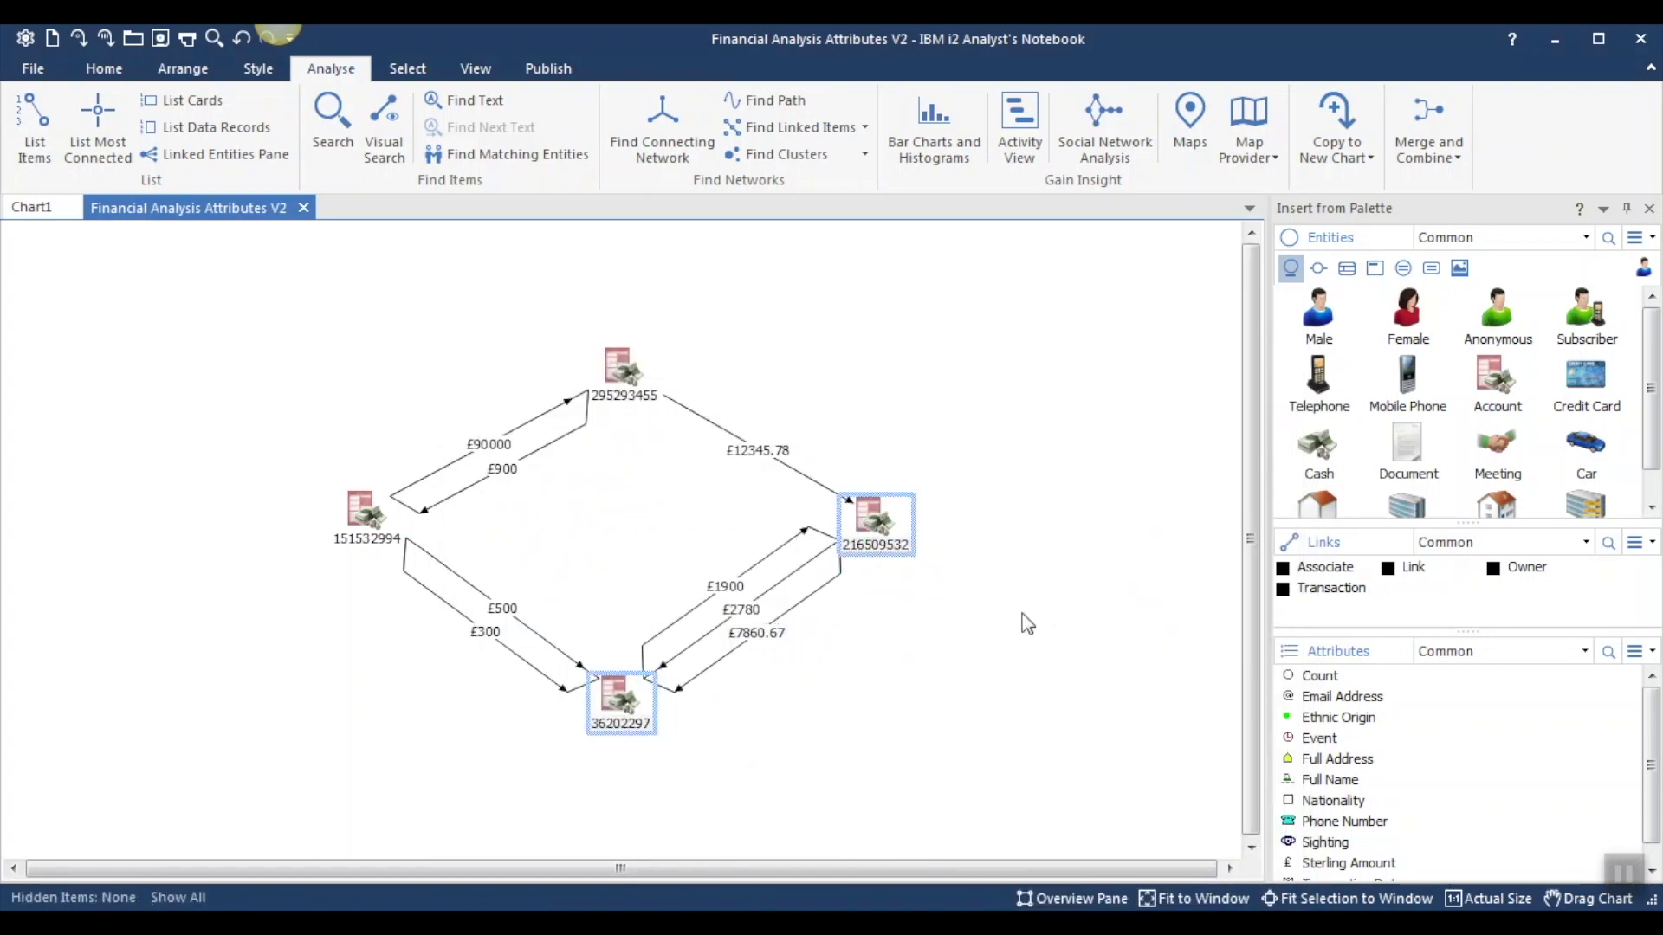
click(867, 383)
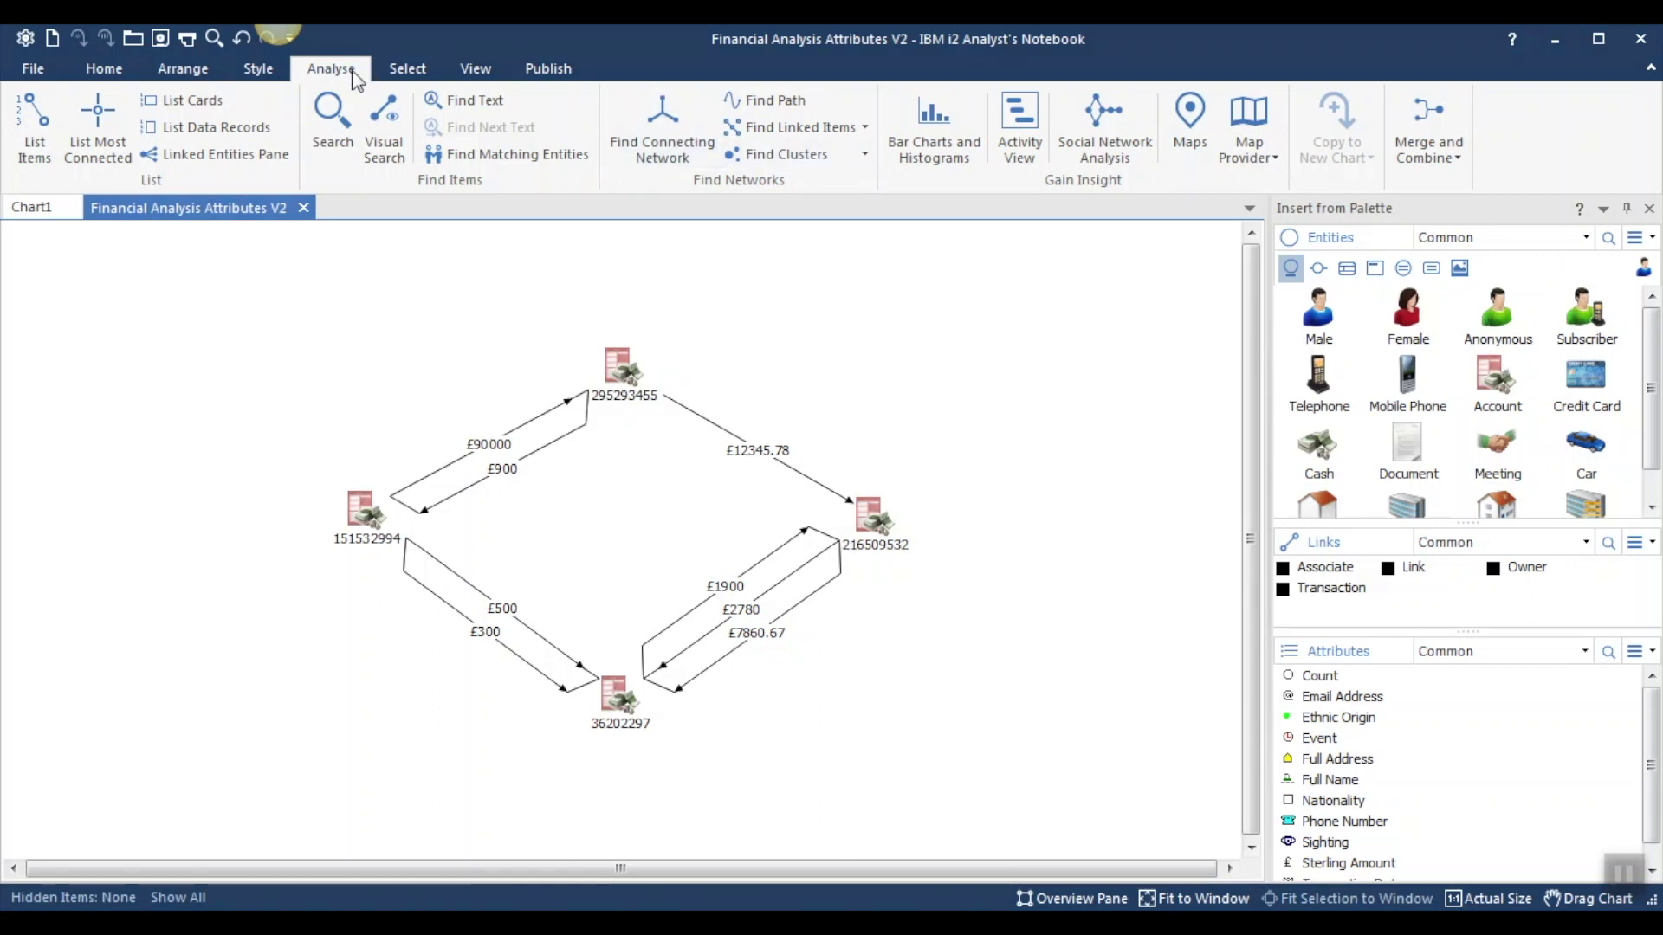
click(1446, 161)
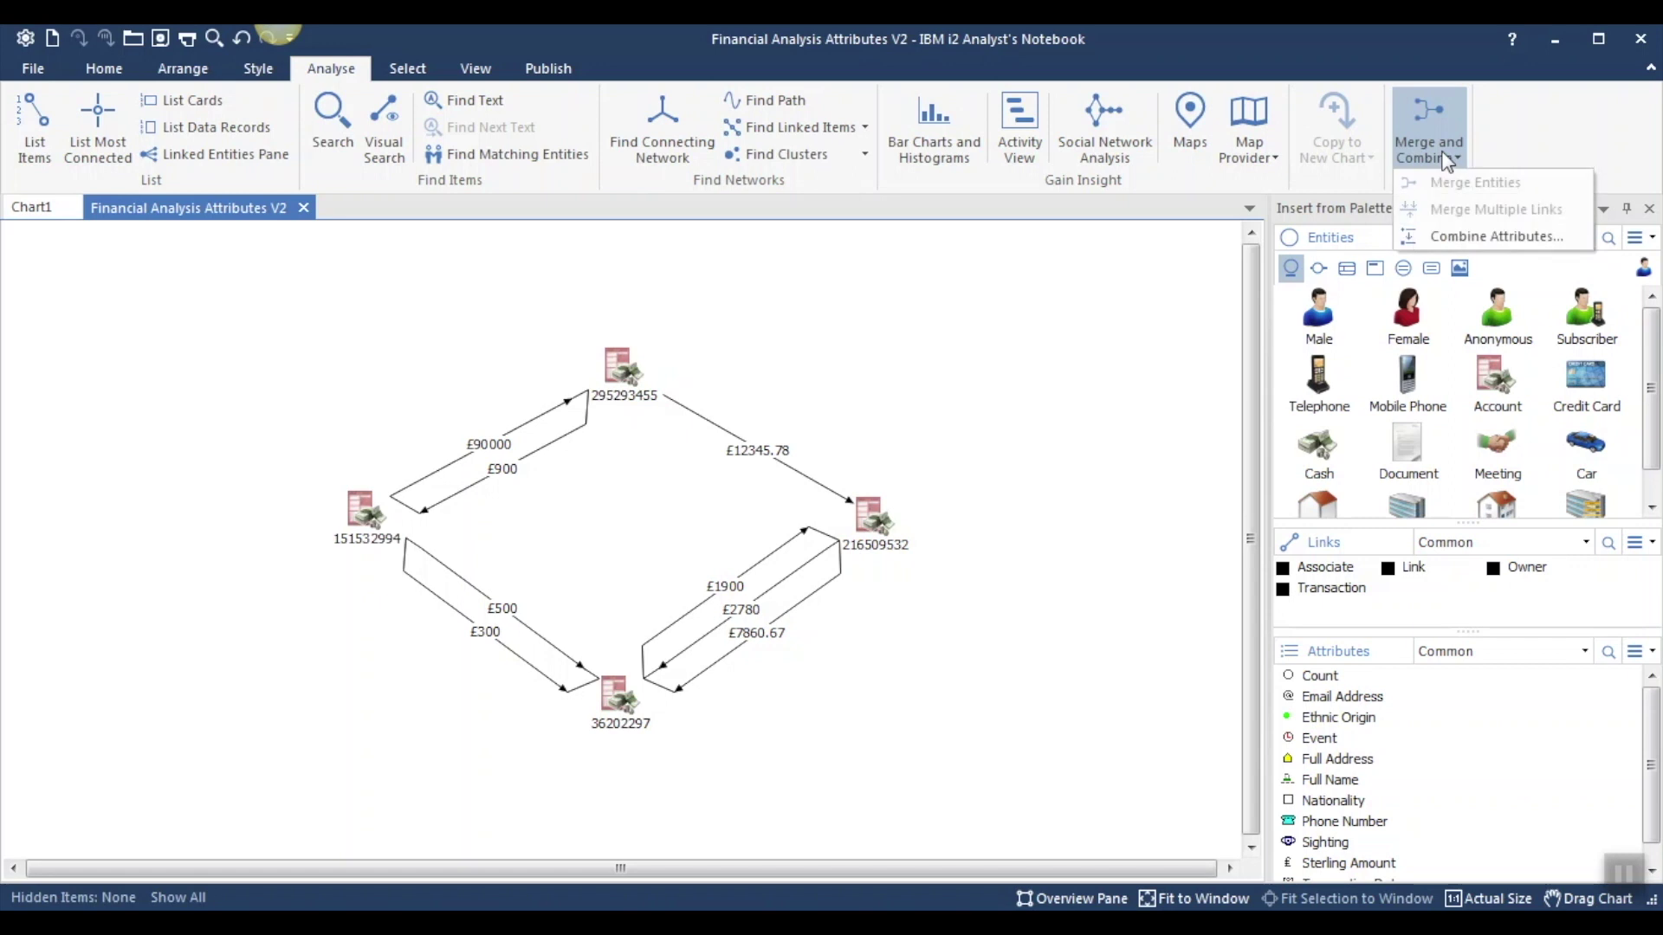
click(1576, 235)
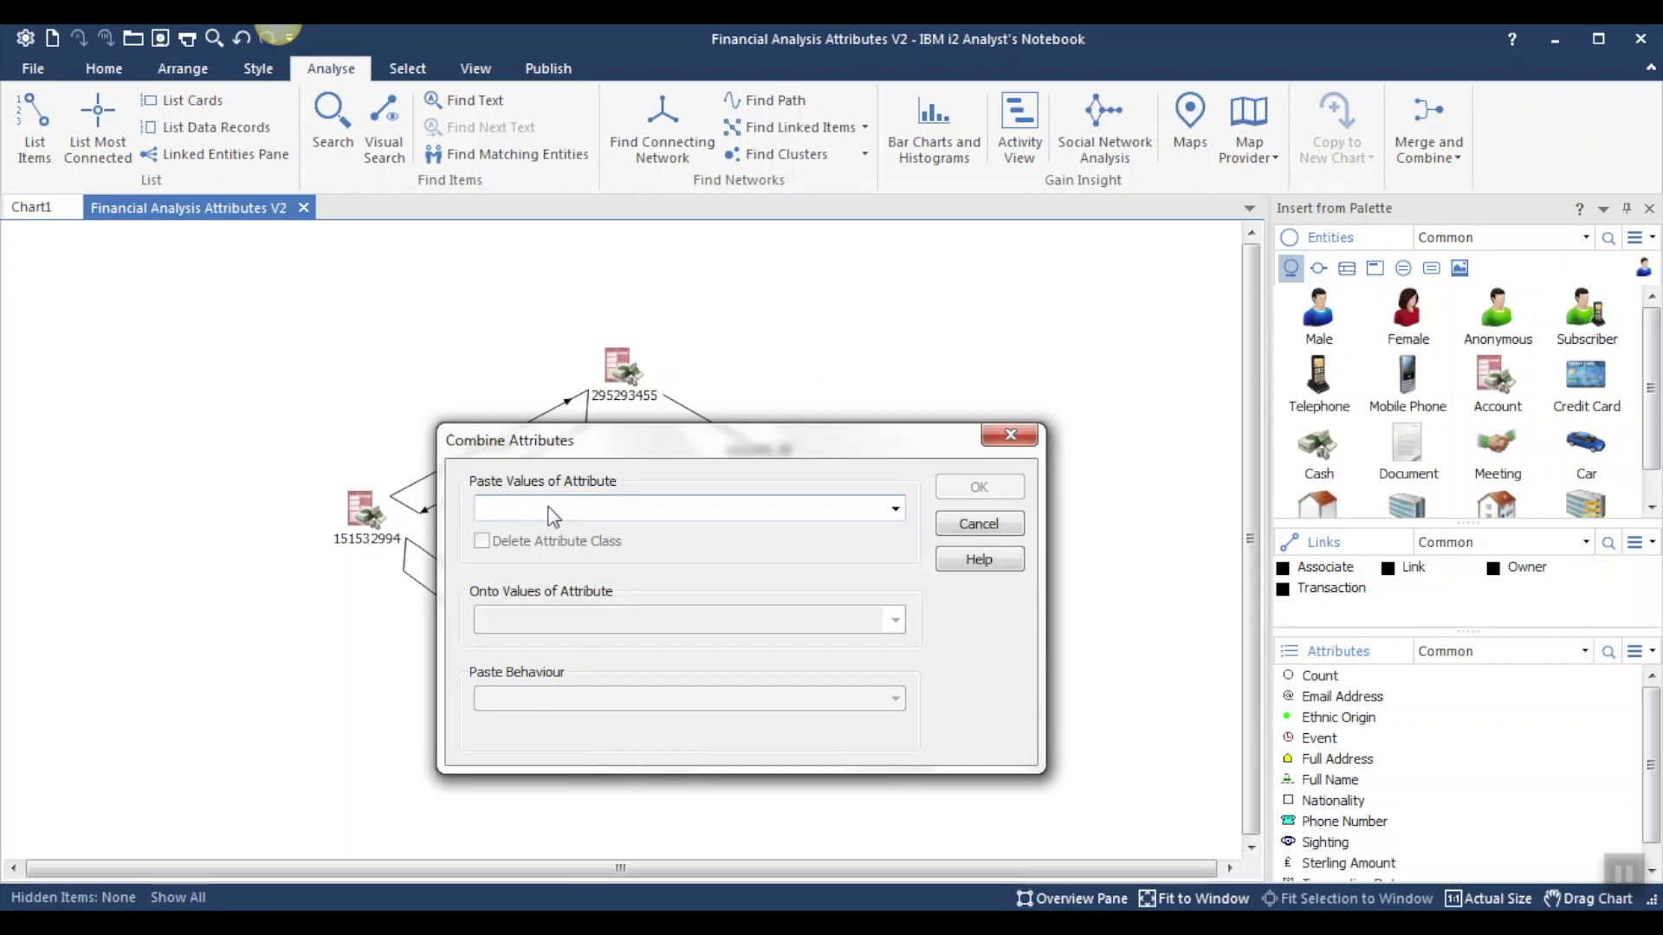
- Choose Entity Sum Link Flow as the source and Sterling Amount as the target attribute
click(815, 505)
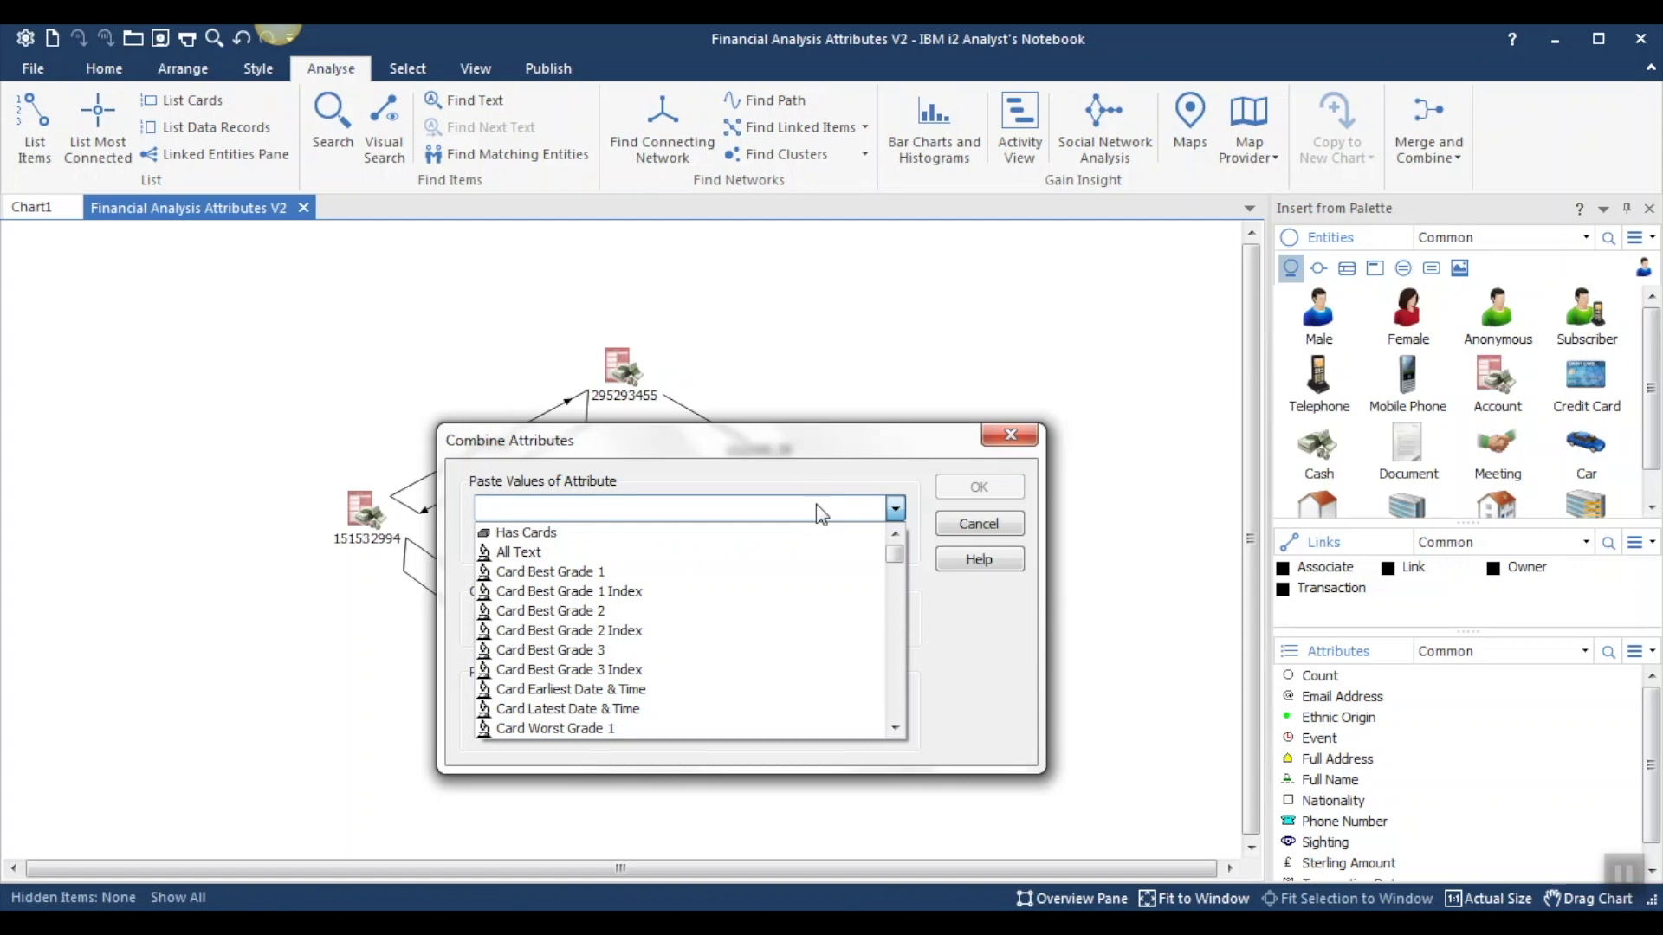
click(894, 728)
drag(895, 728, 895, 729)
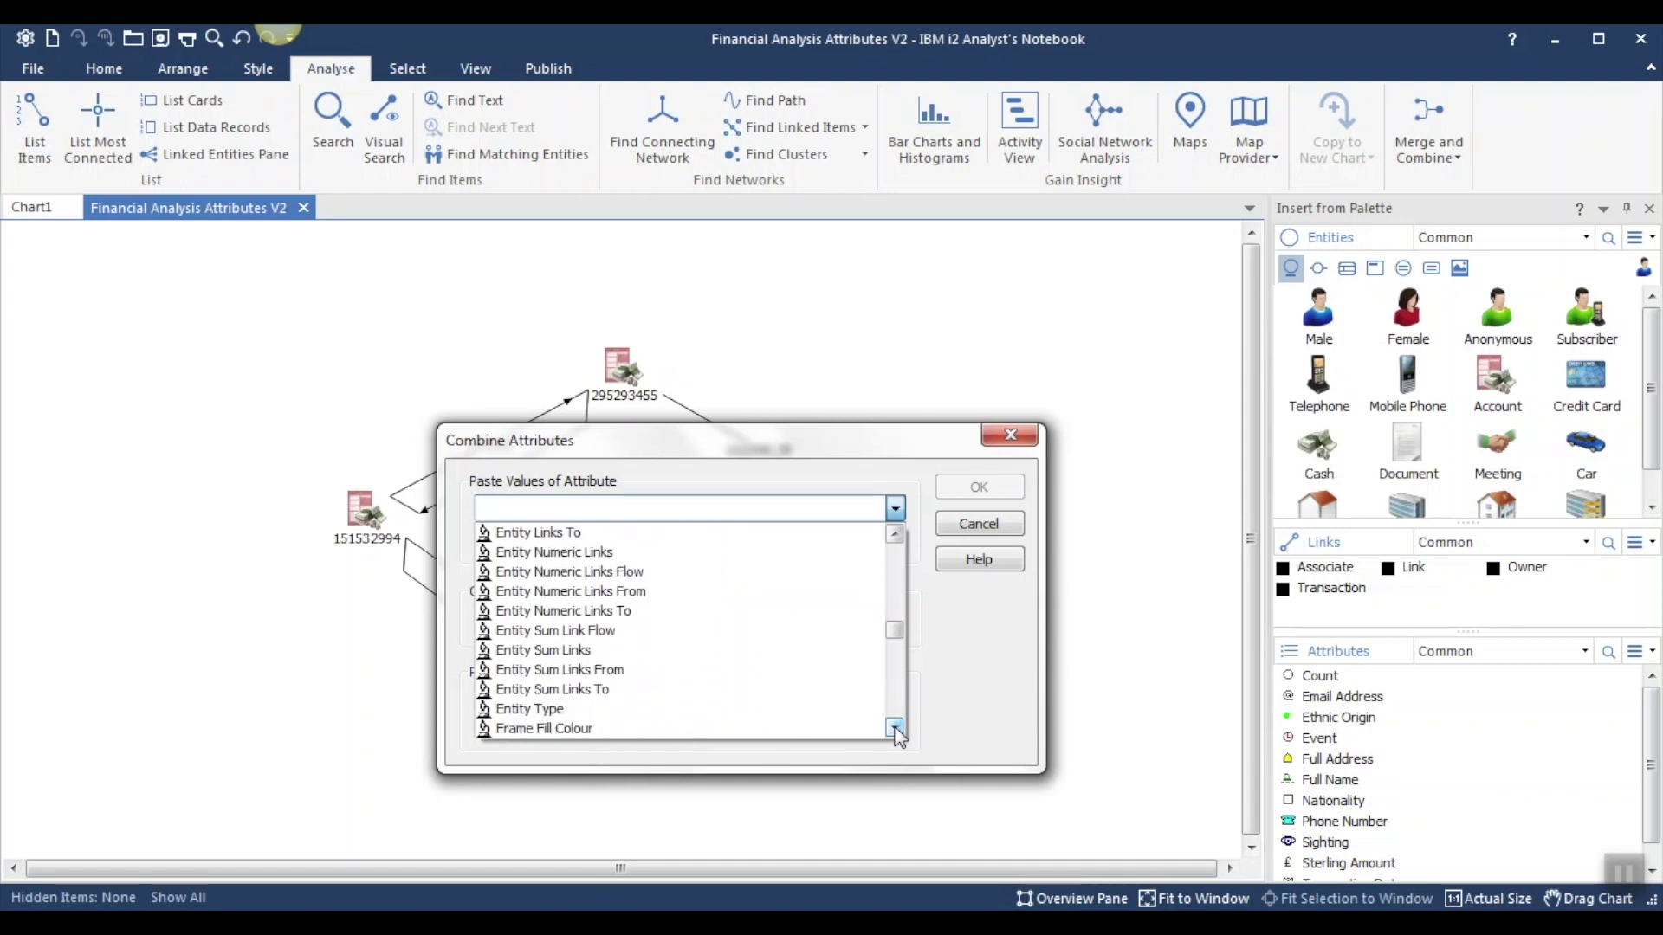
click(663, 632)
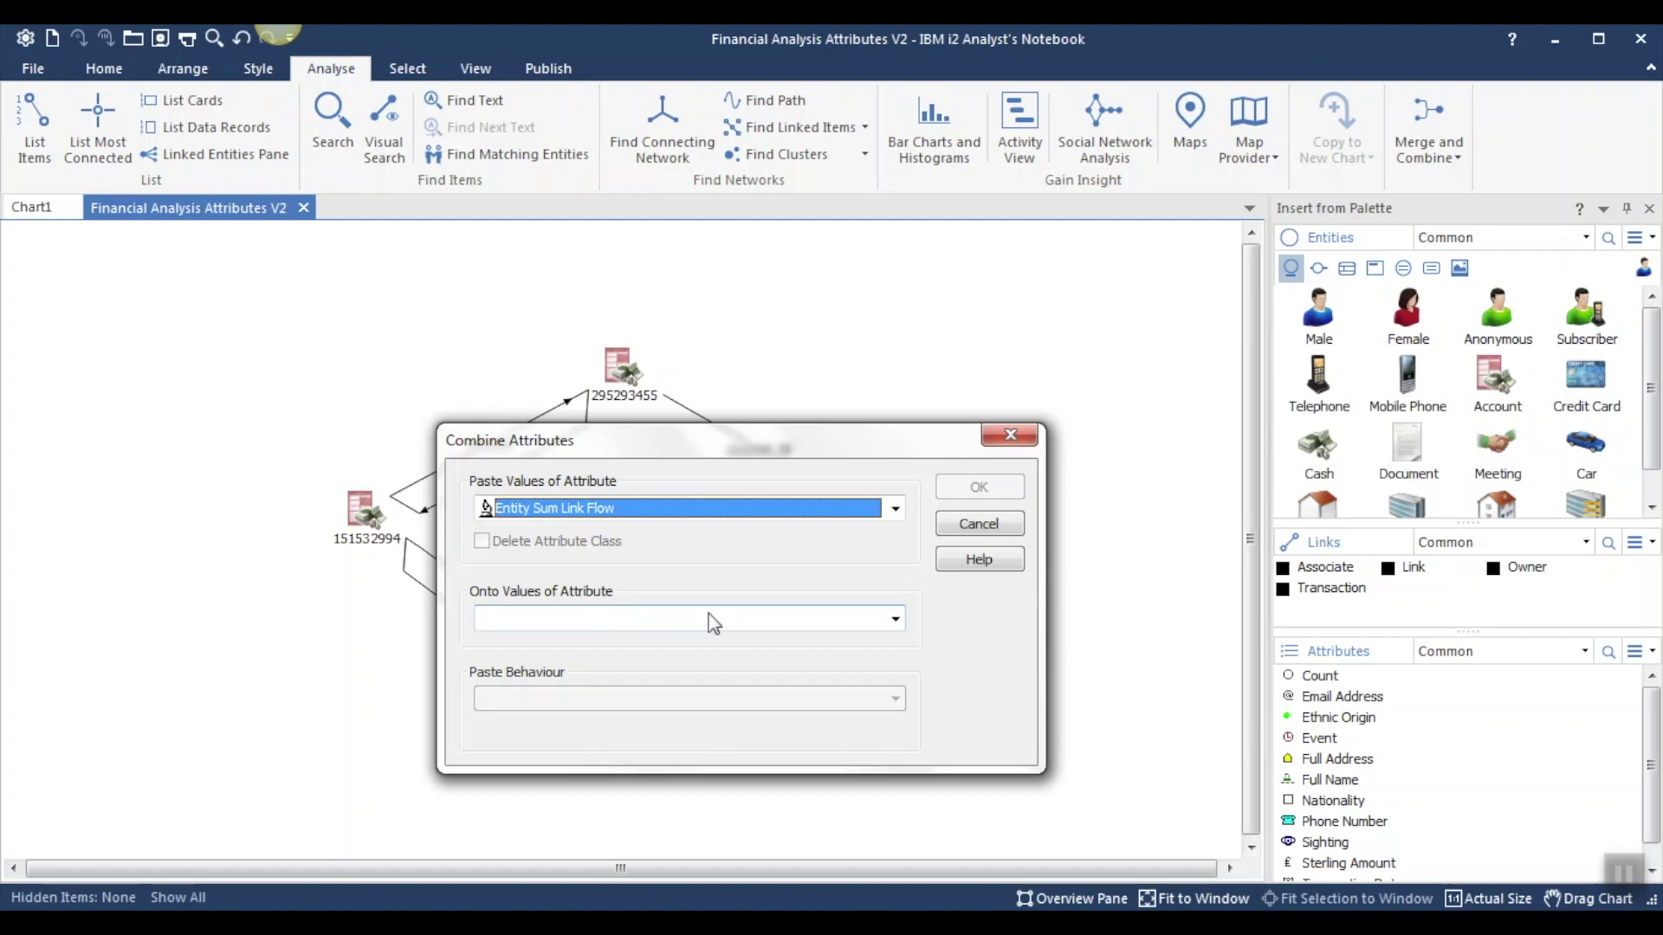
click(895, 619)
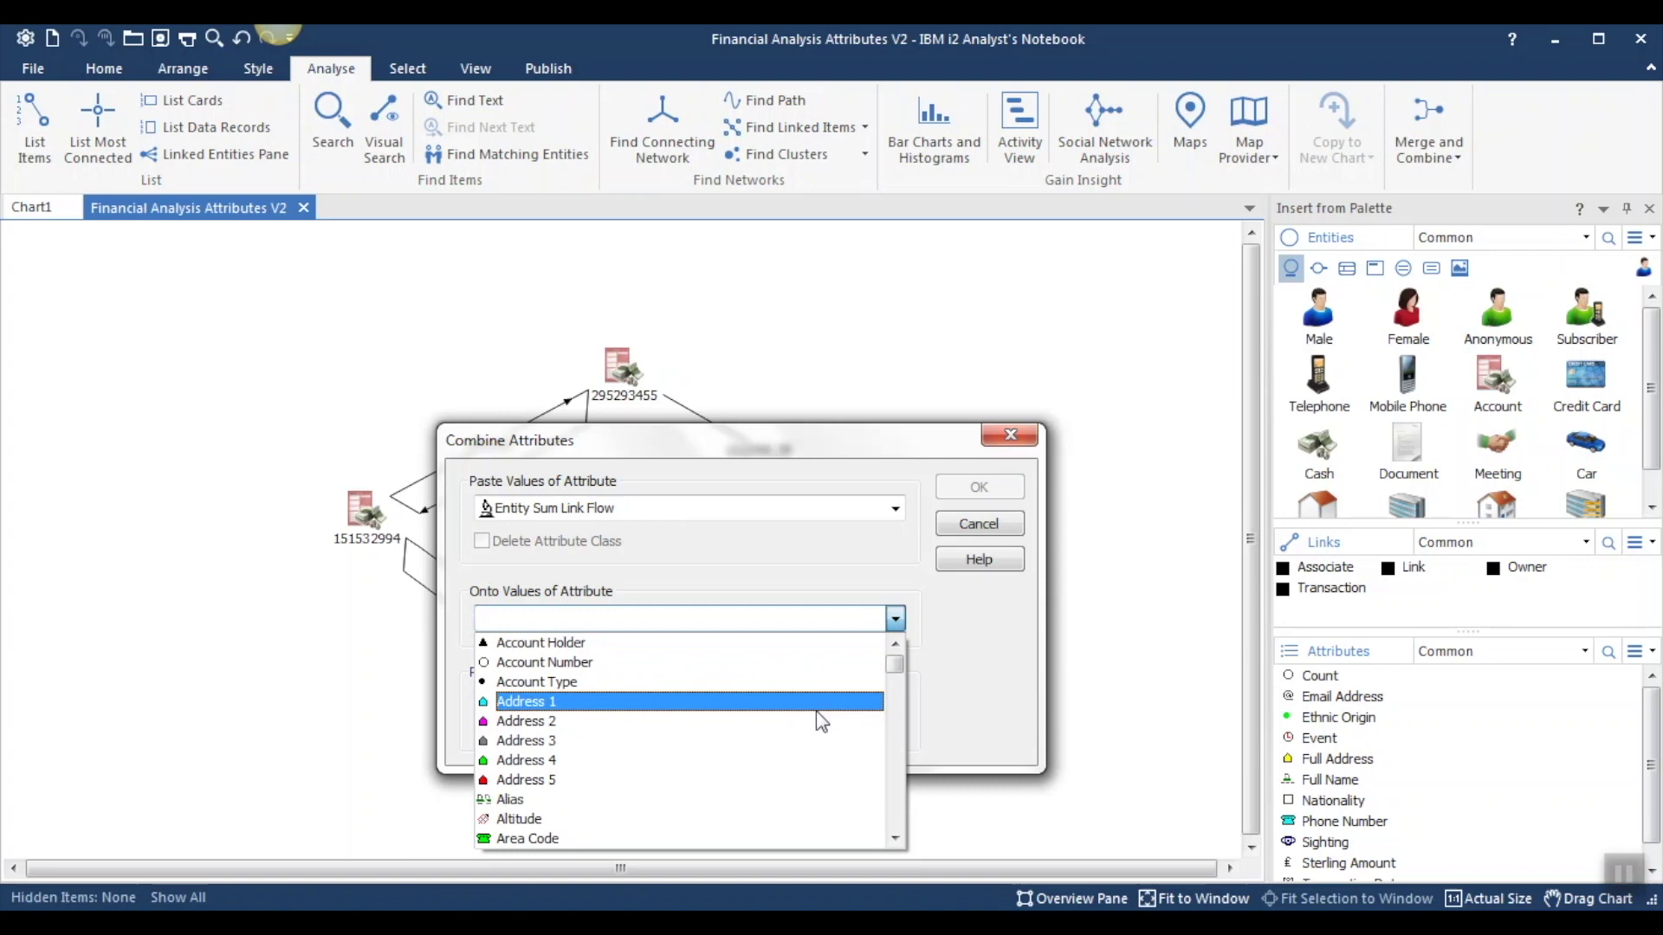
scroll(819, 717, down, 6)
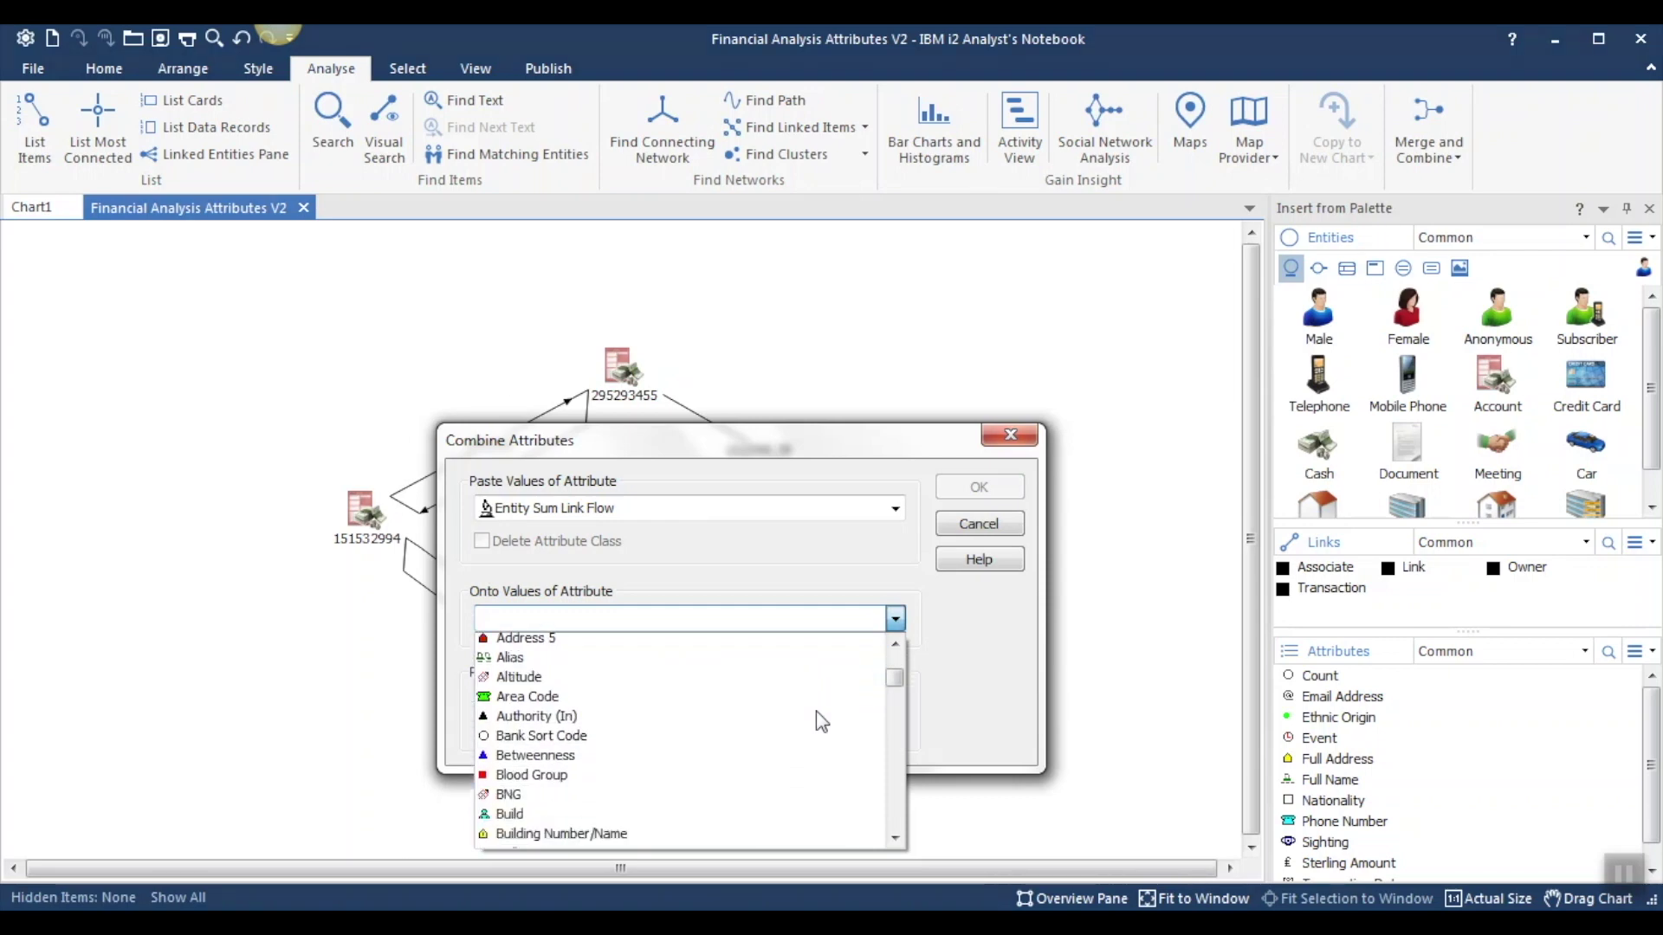
scroll(816, 711, down, 11)
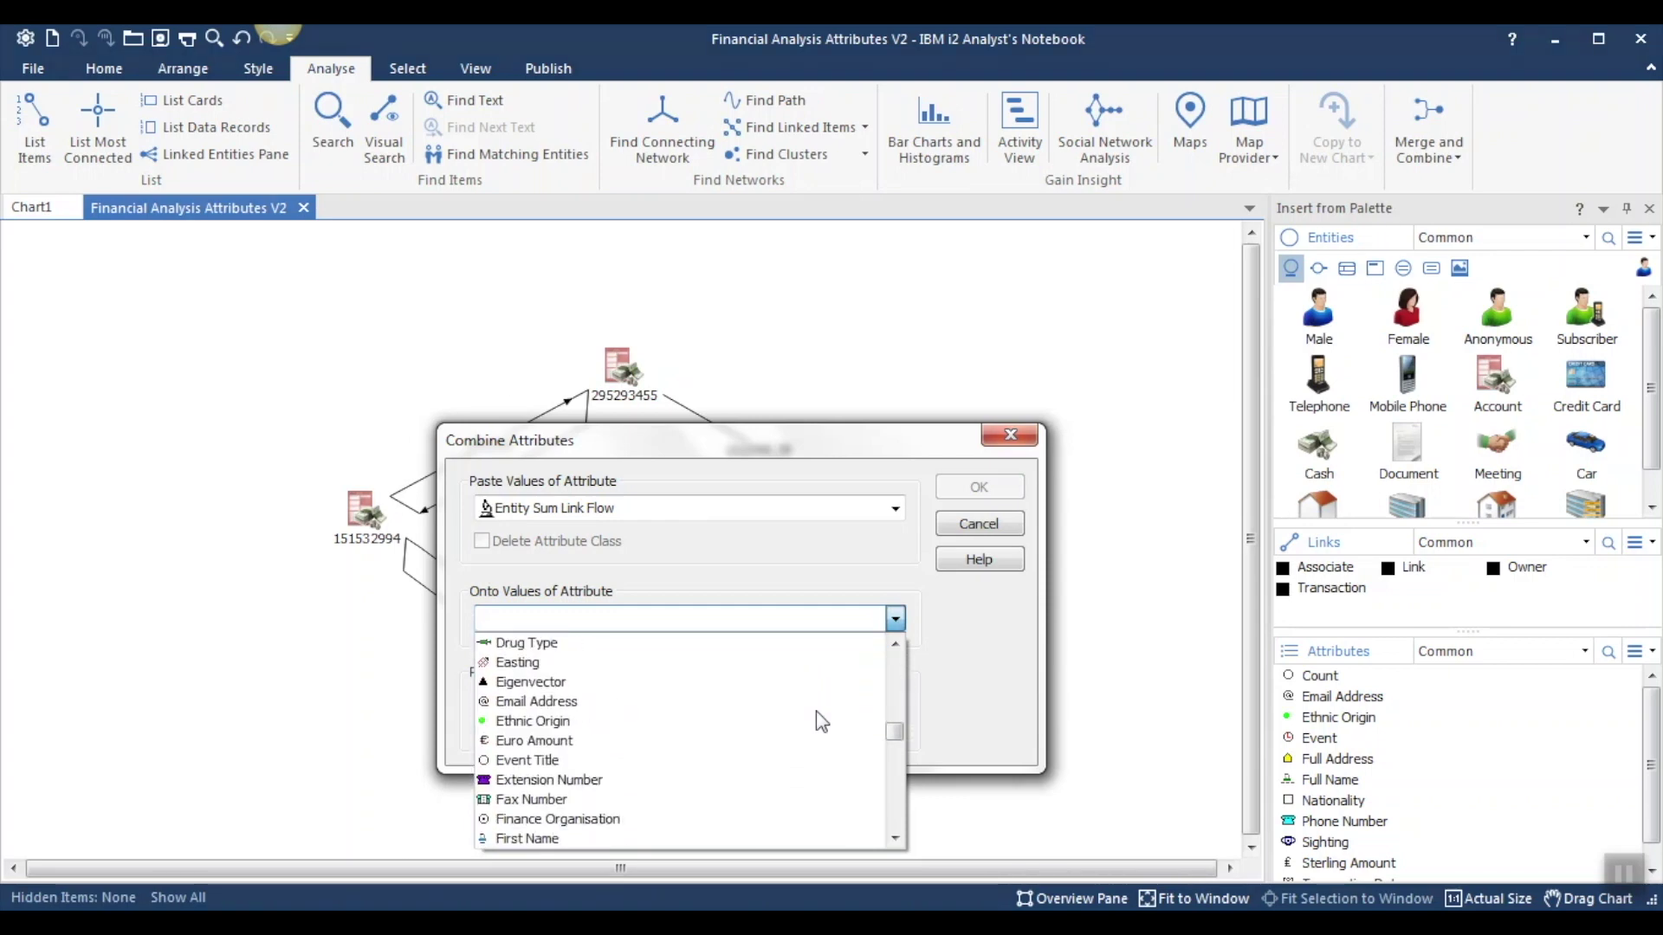
scroll(815, 720, down, 10)
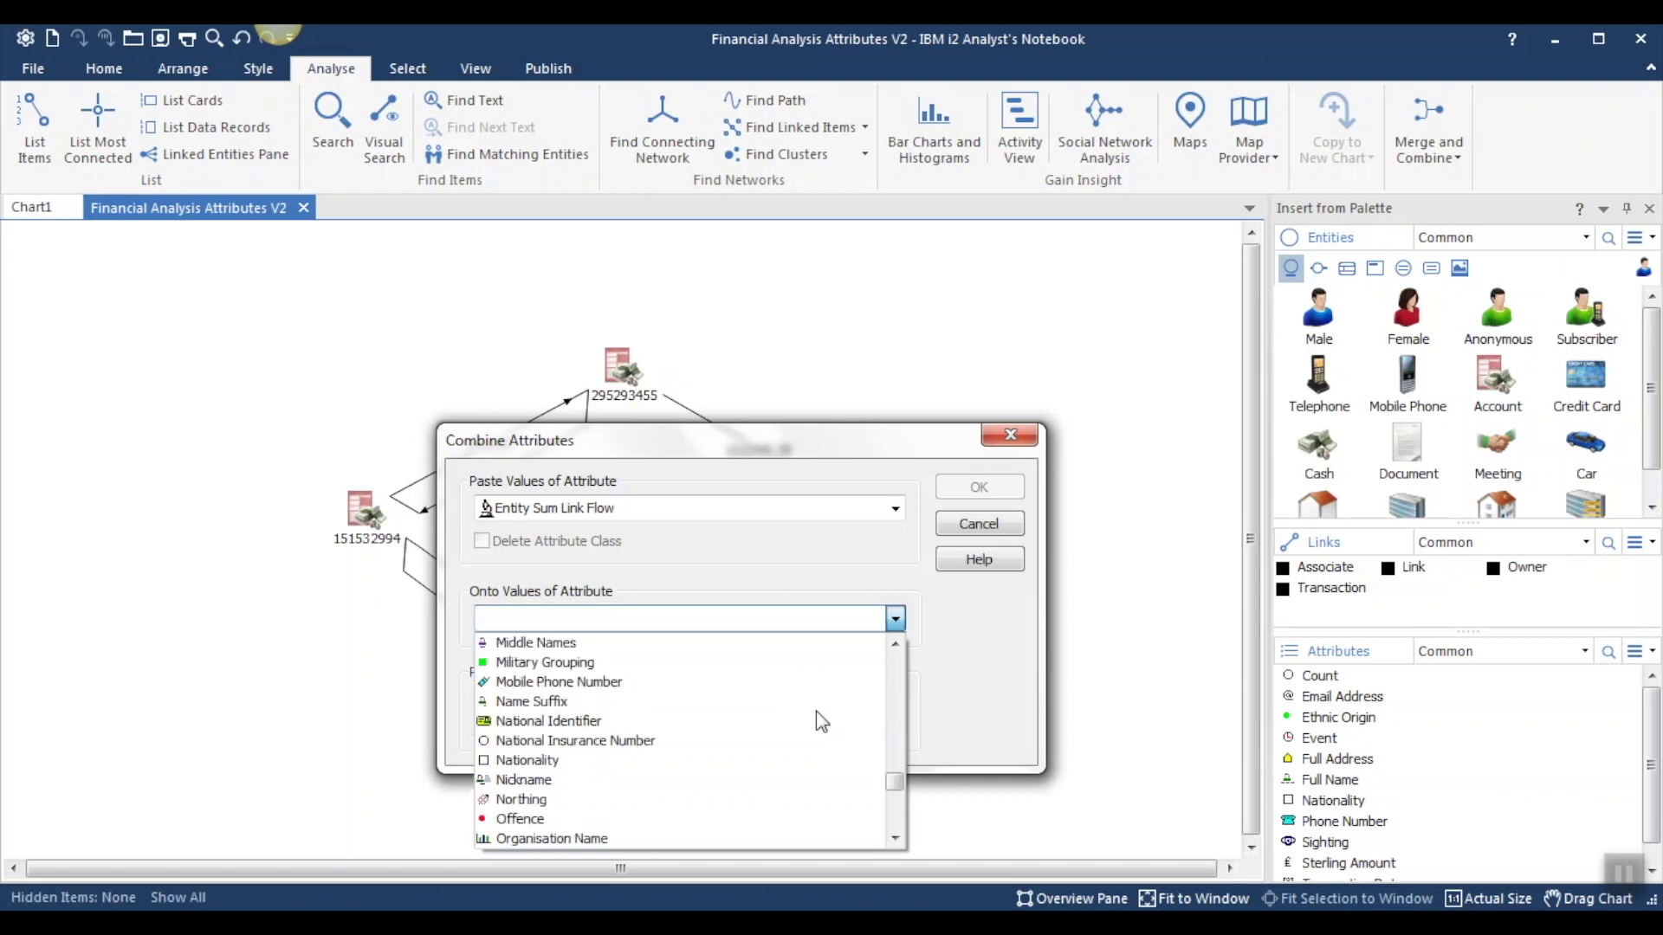
scroll(815, 710, down, 11)
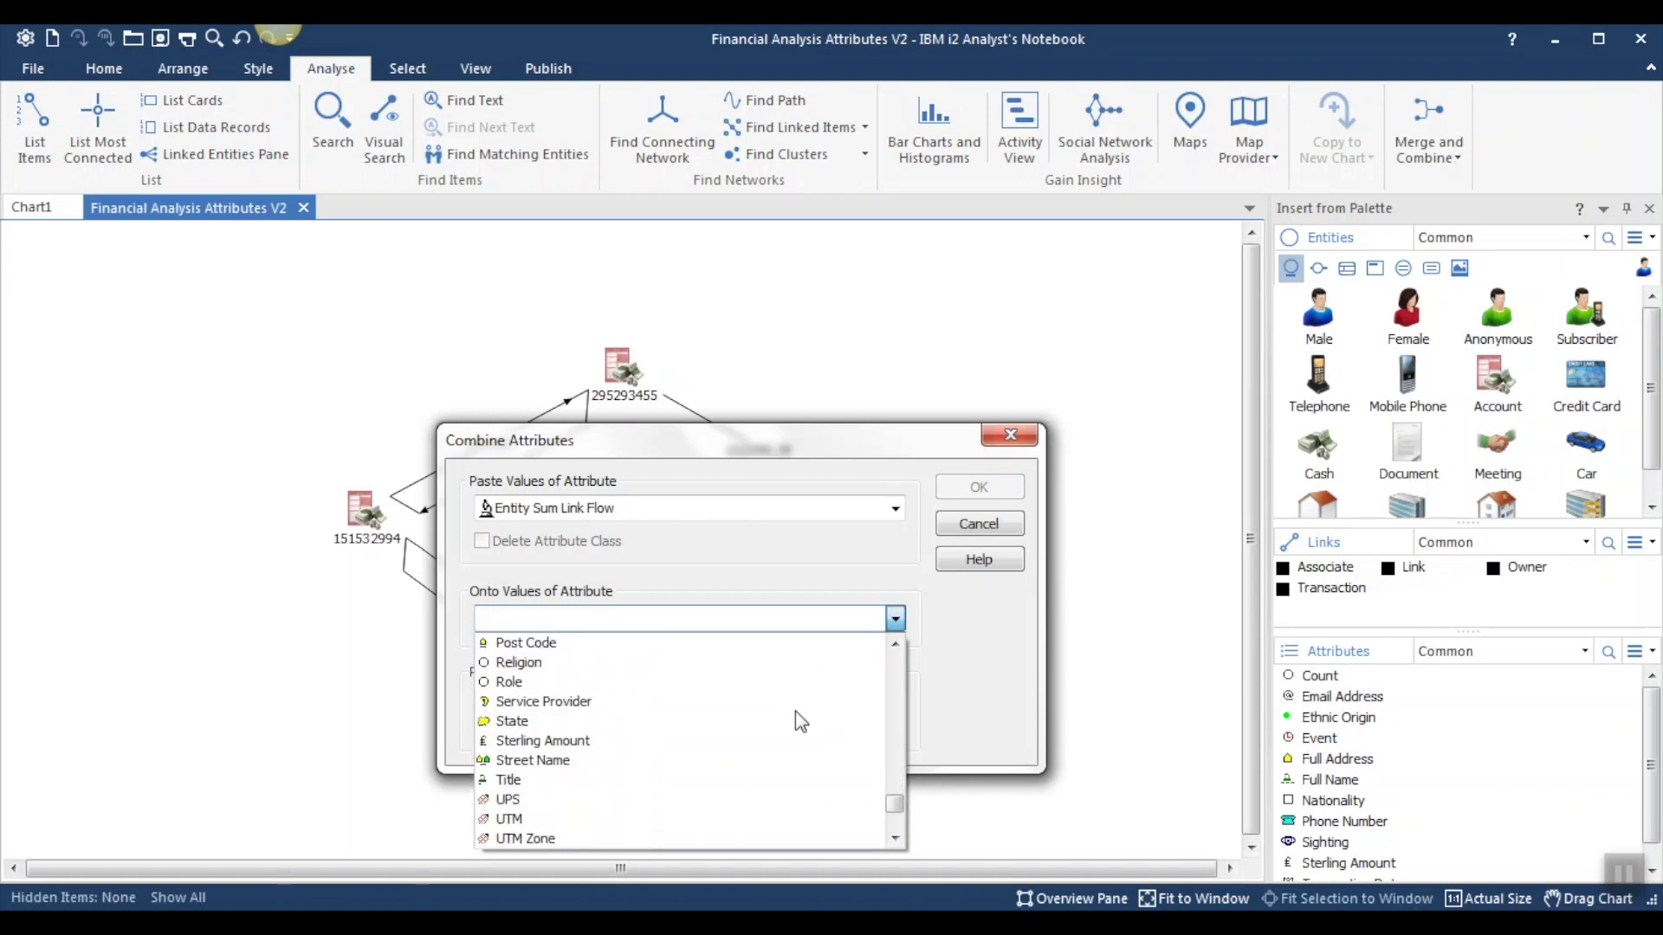
click(620, 741)
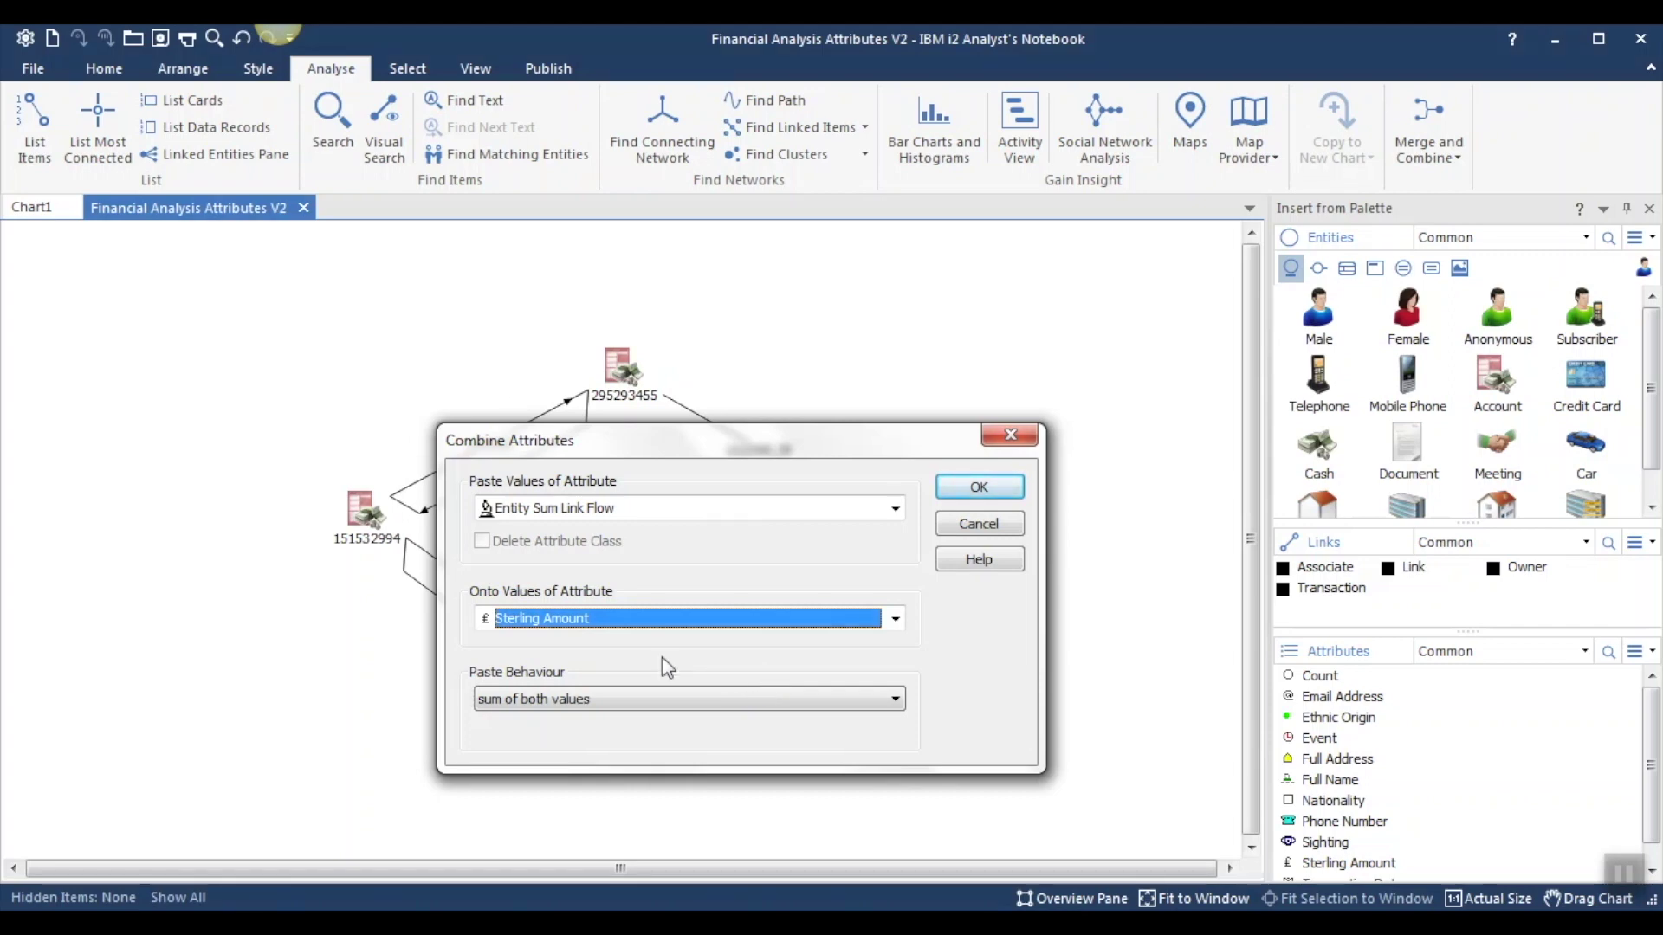
- Set Paste Behaviour to 'pasted value' and apply the combine
click(895, 700)
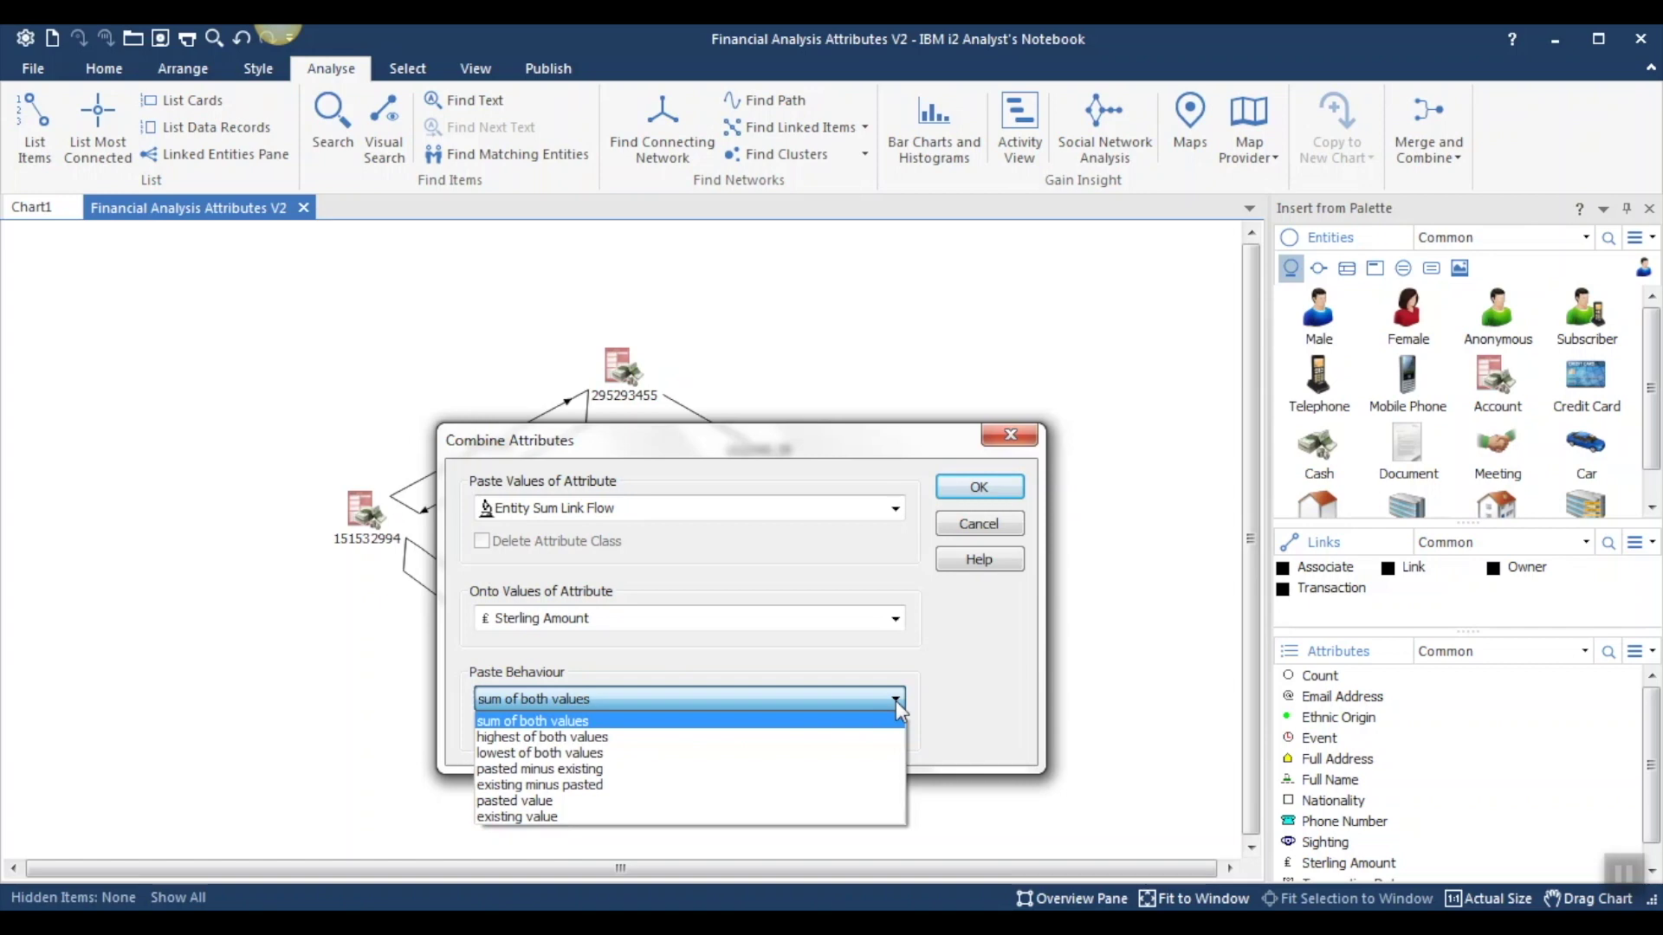
click(572, 804)
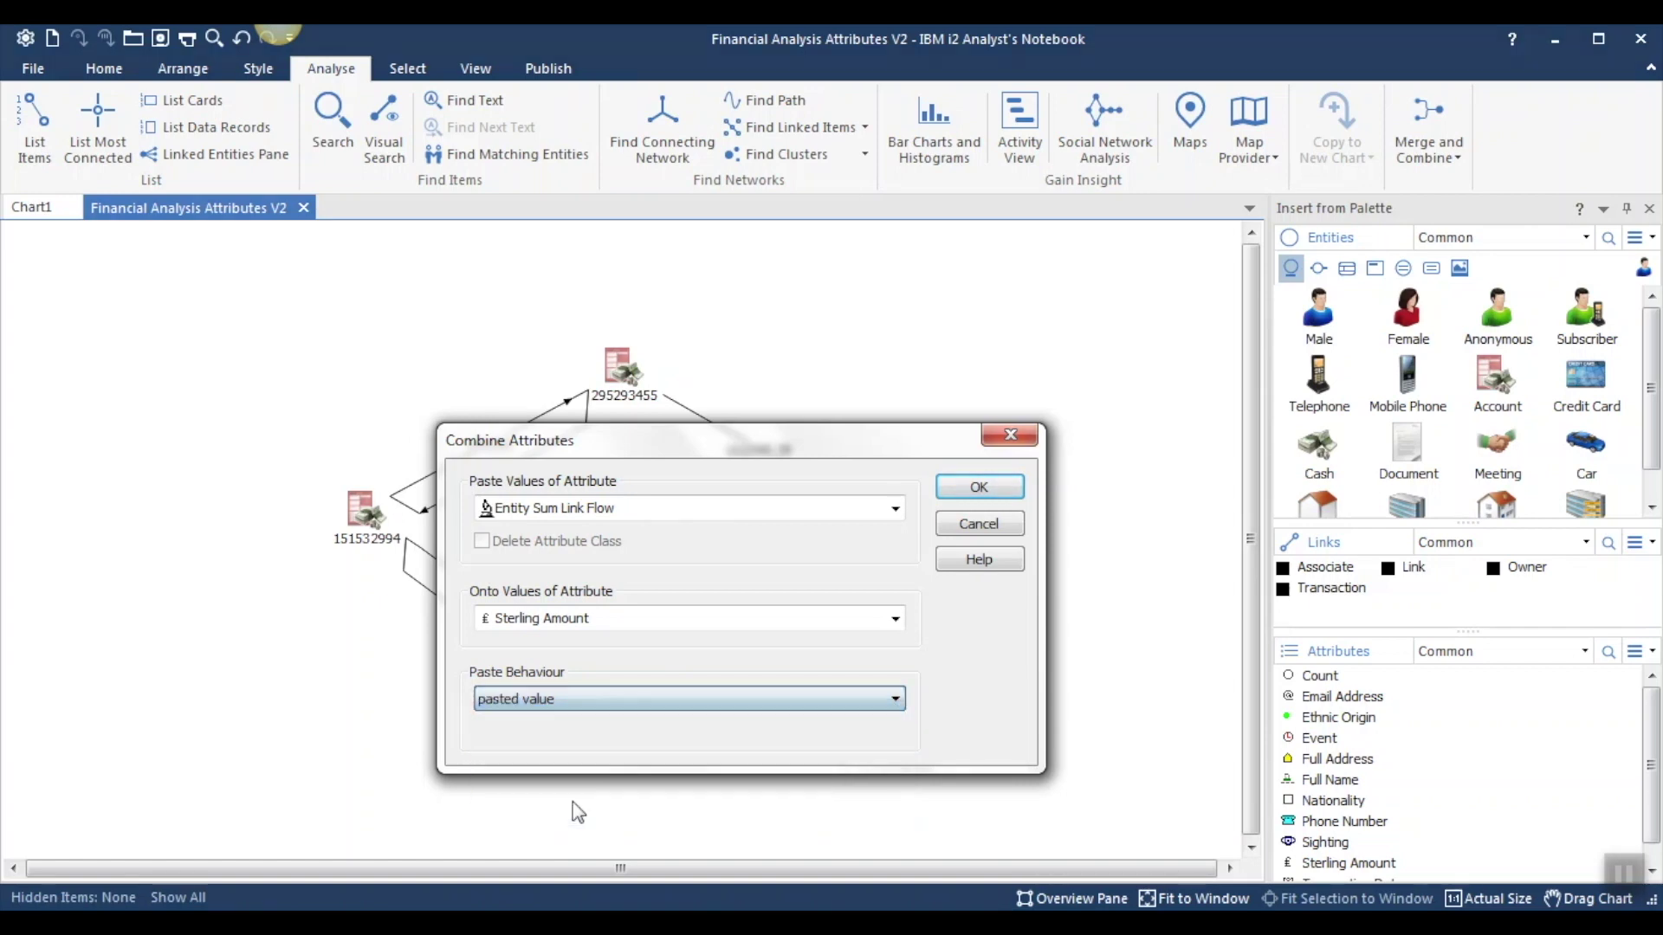
click(978, 487)
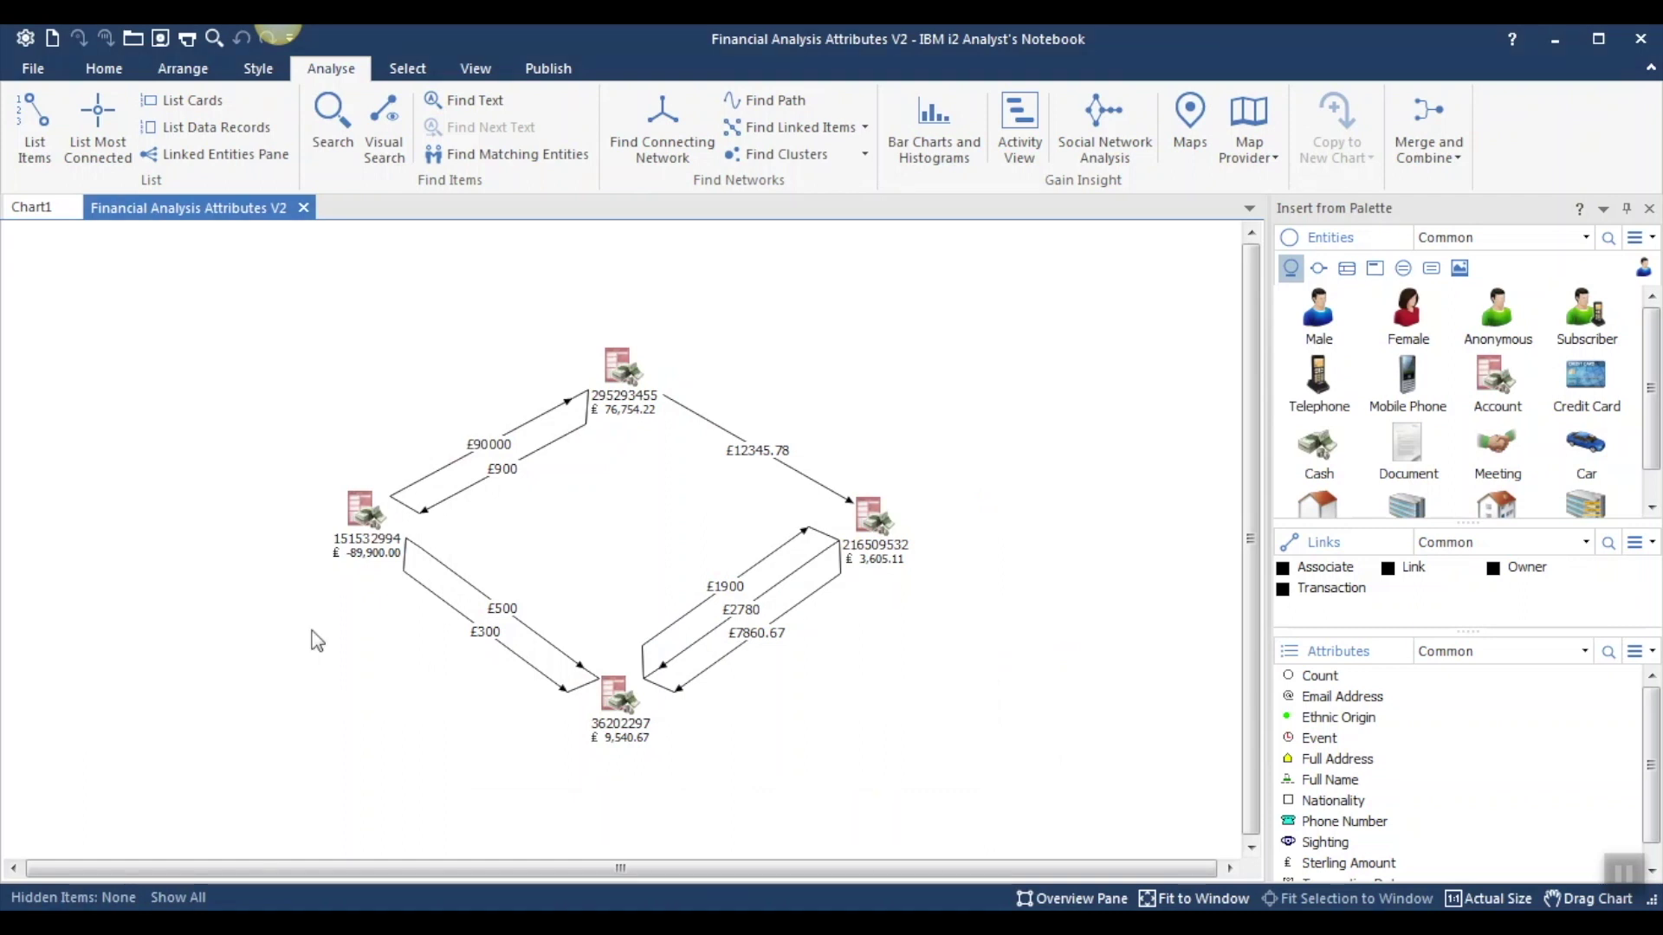
click(611, 726)
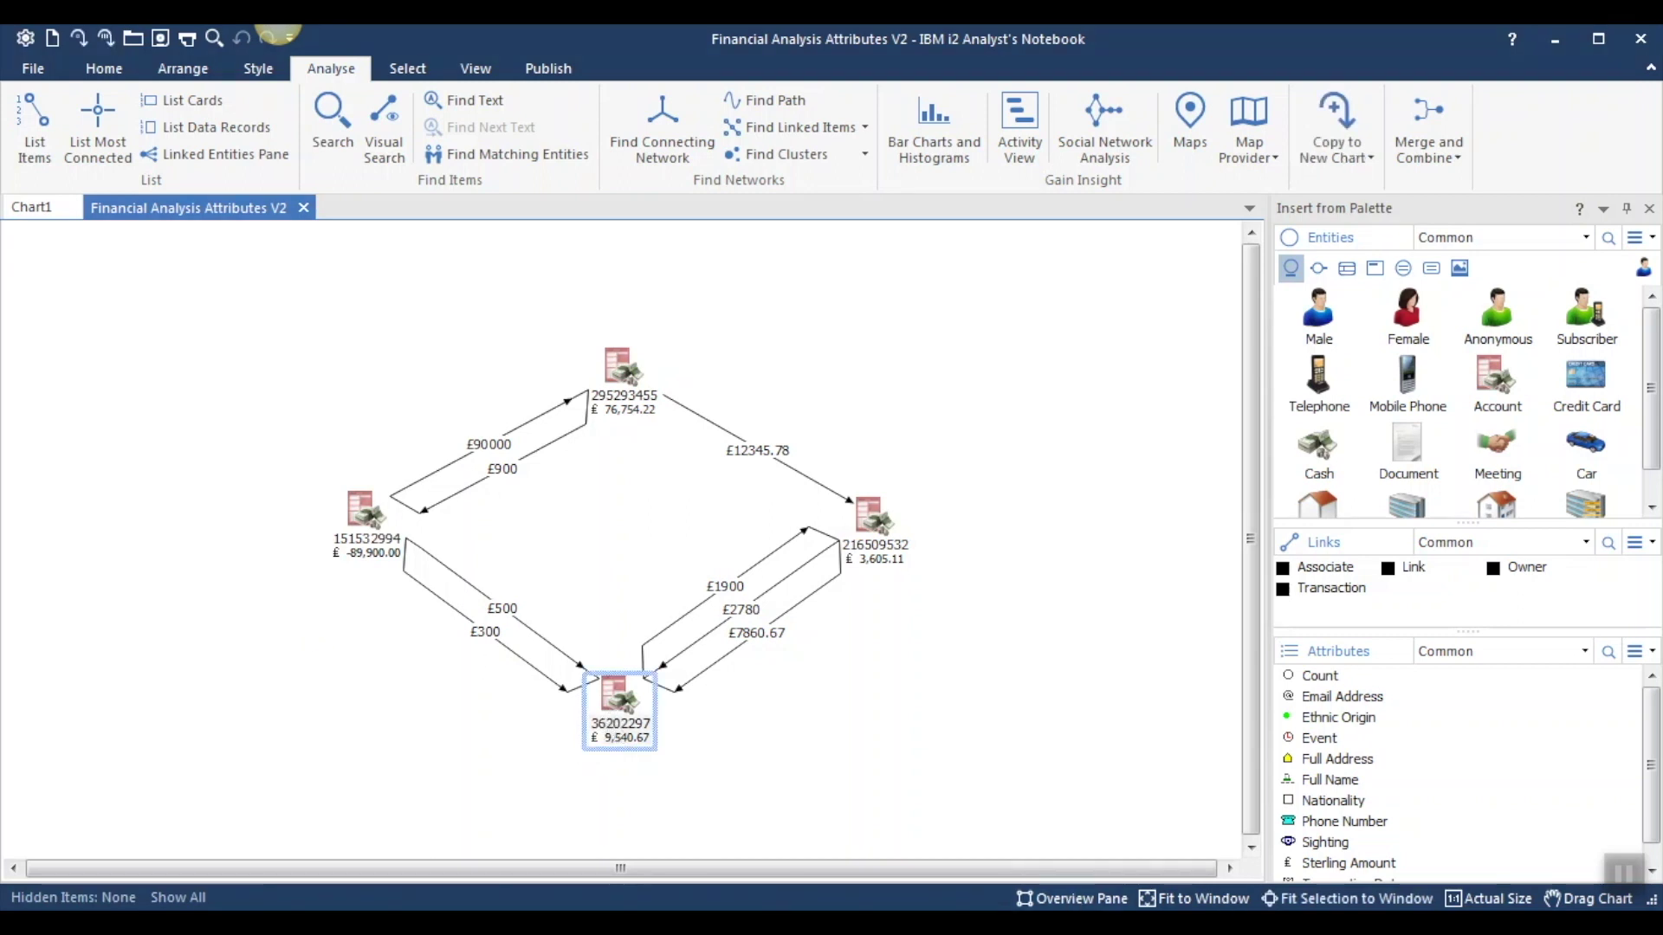
click(1316, 899)
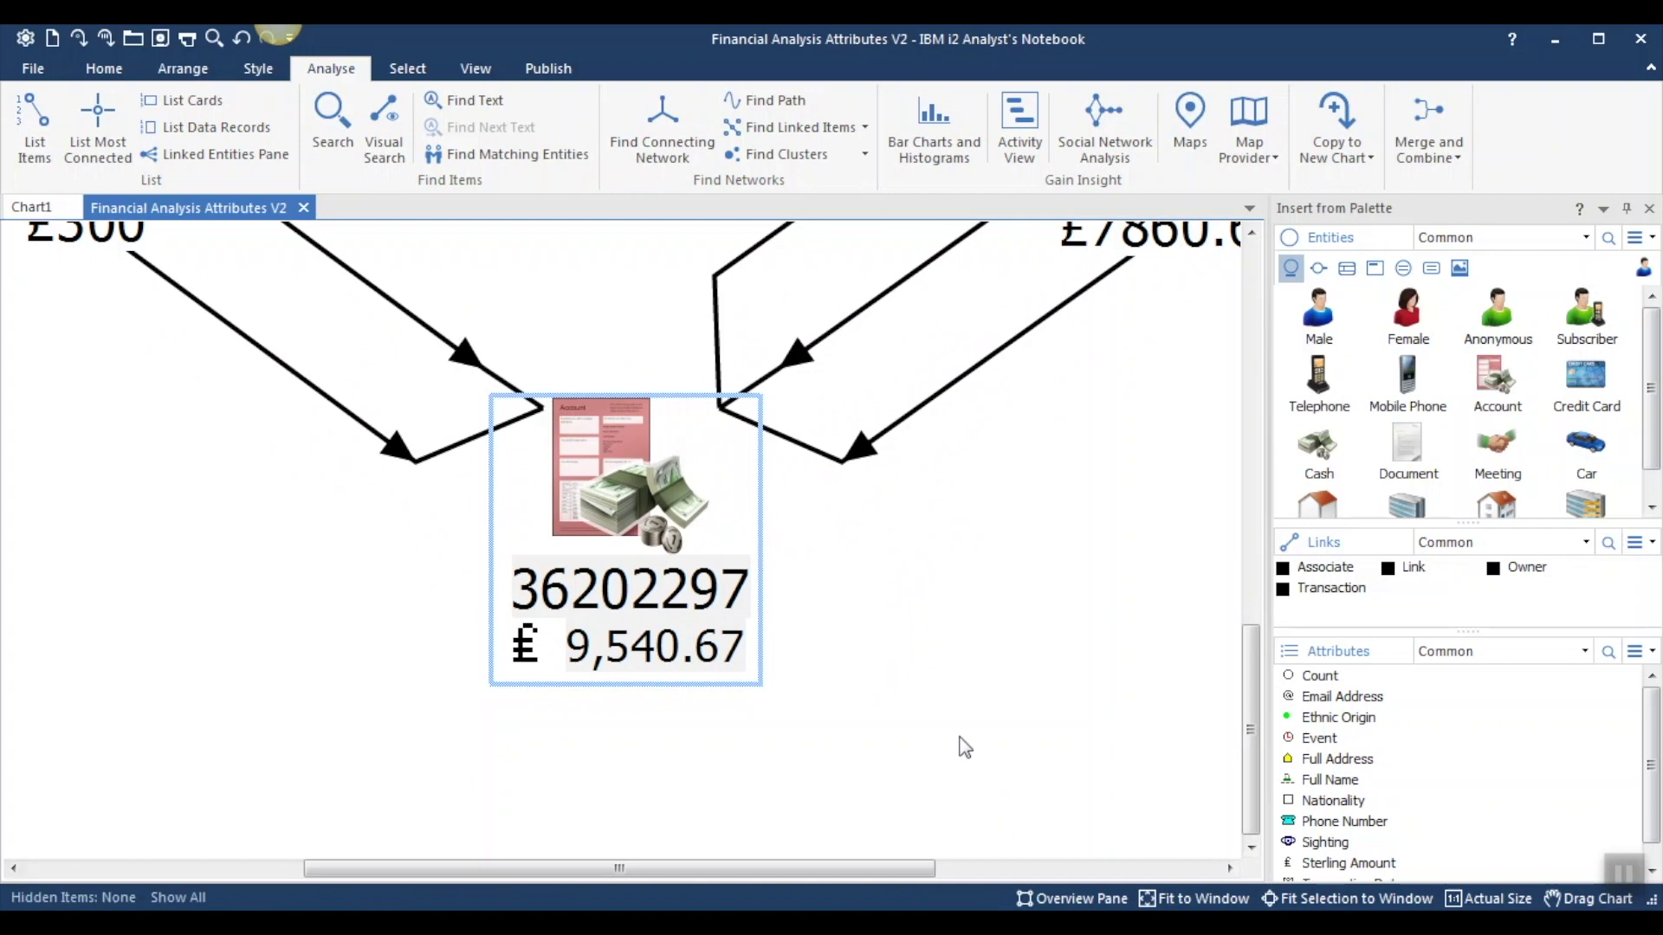
click(628, 734)
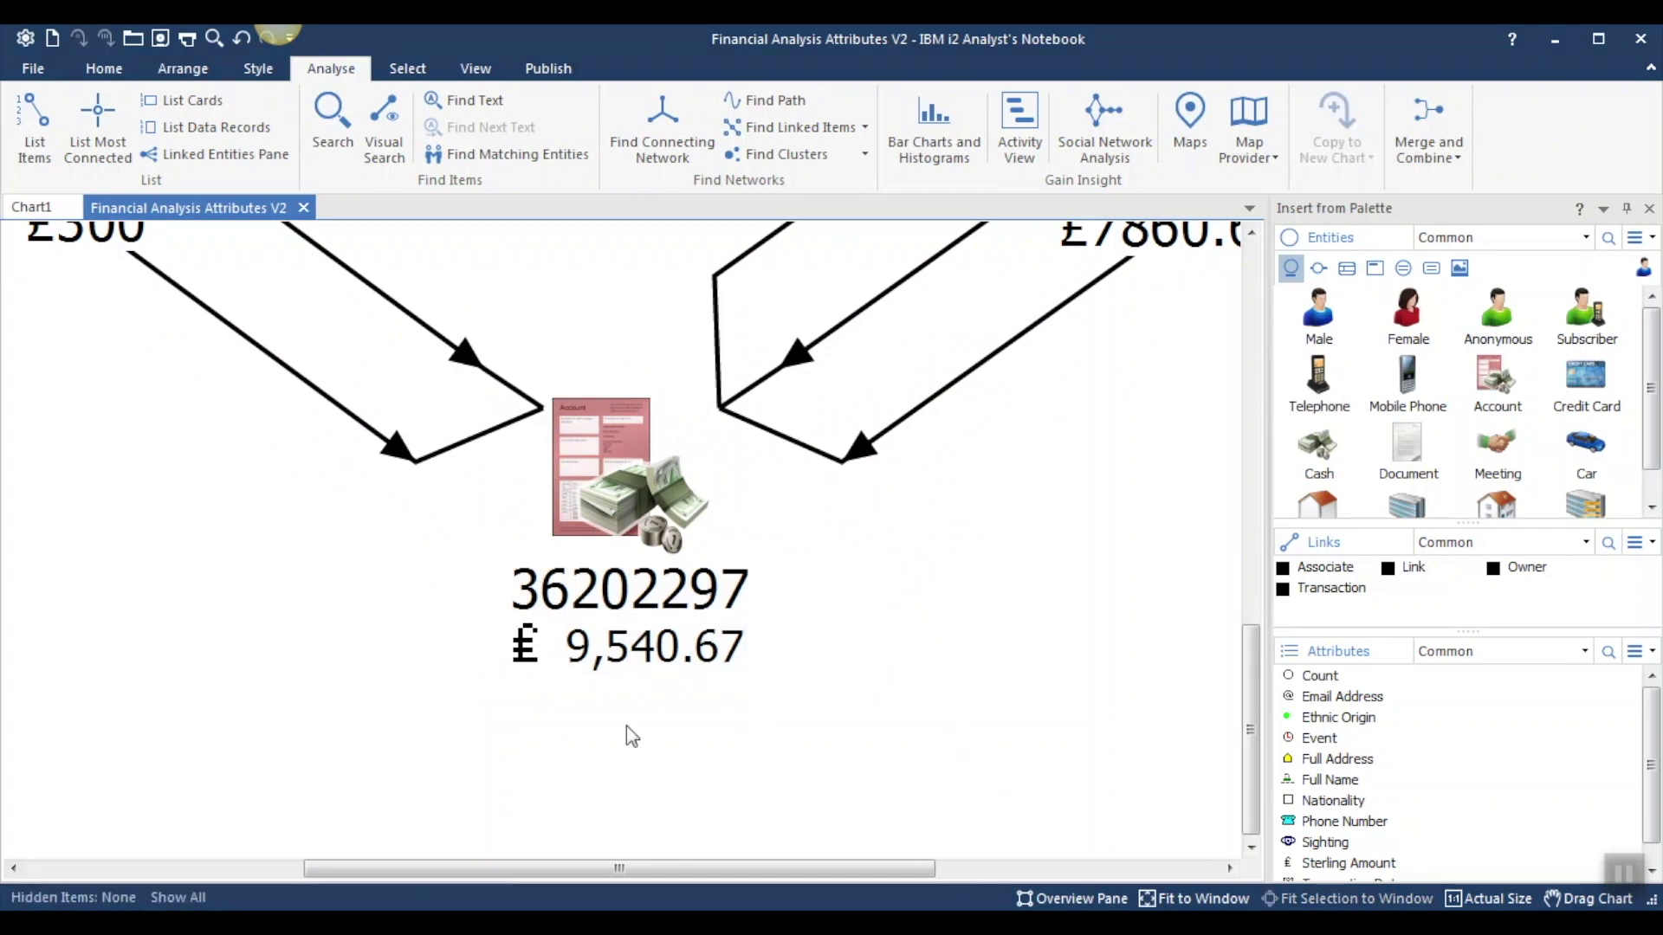
right_click(619, 519)
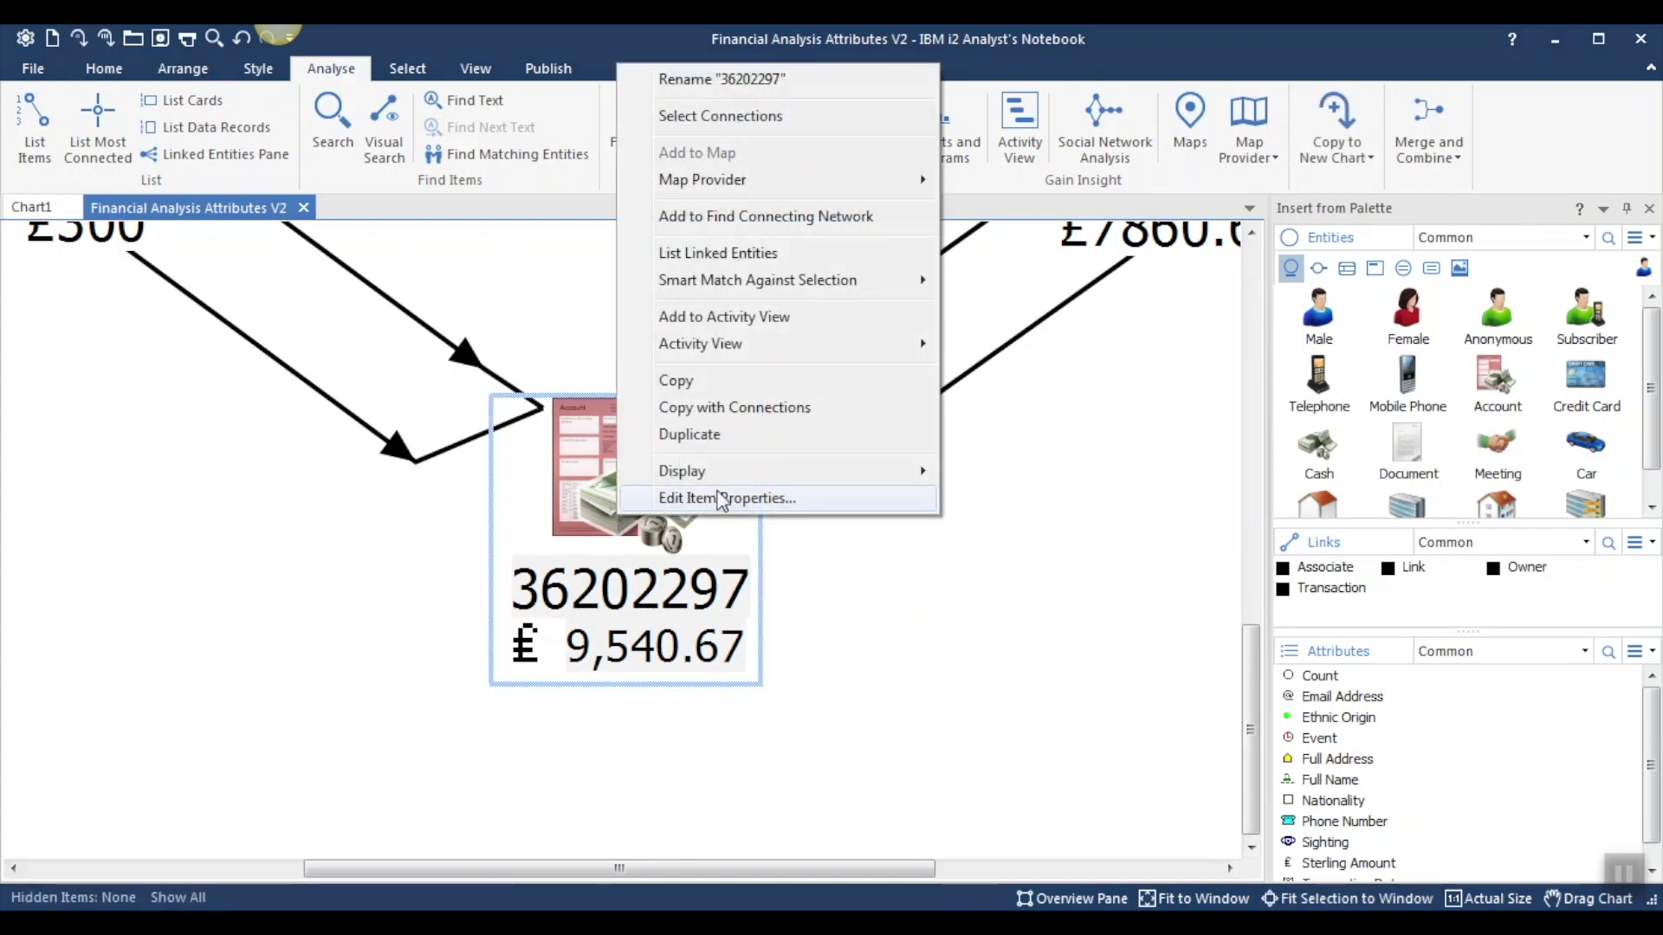
click(722, 499)
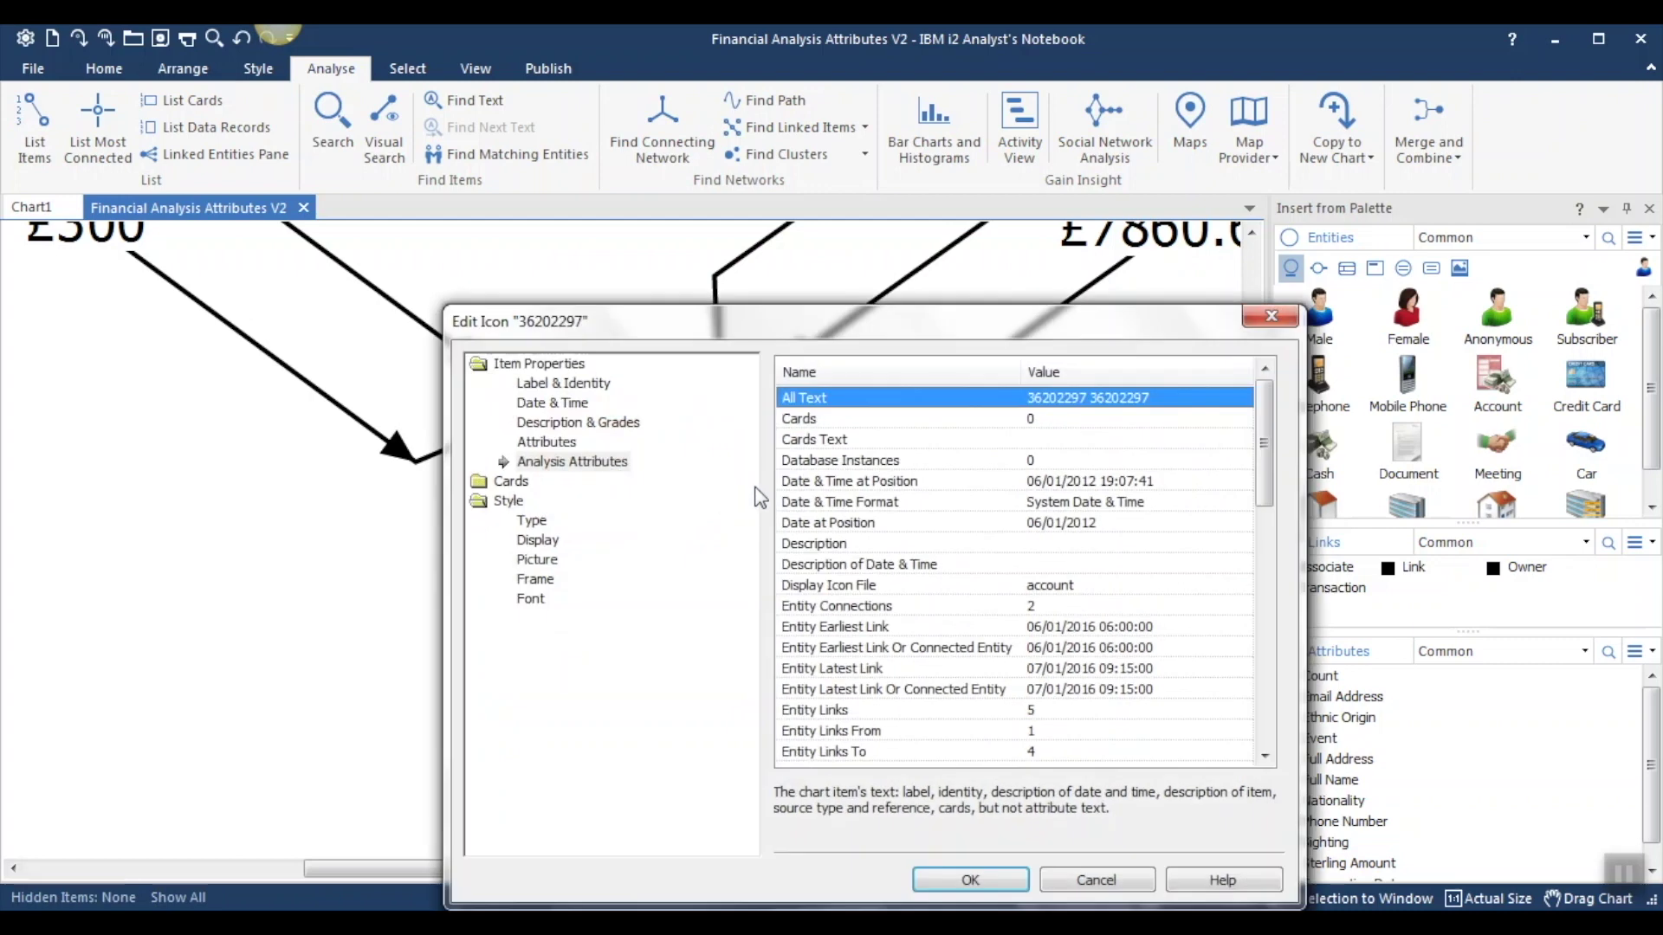
click(546, 442)
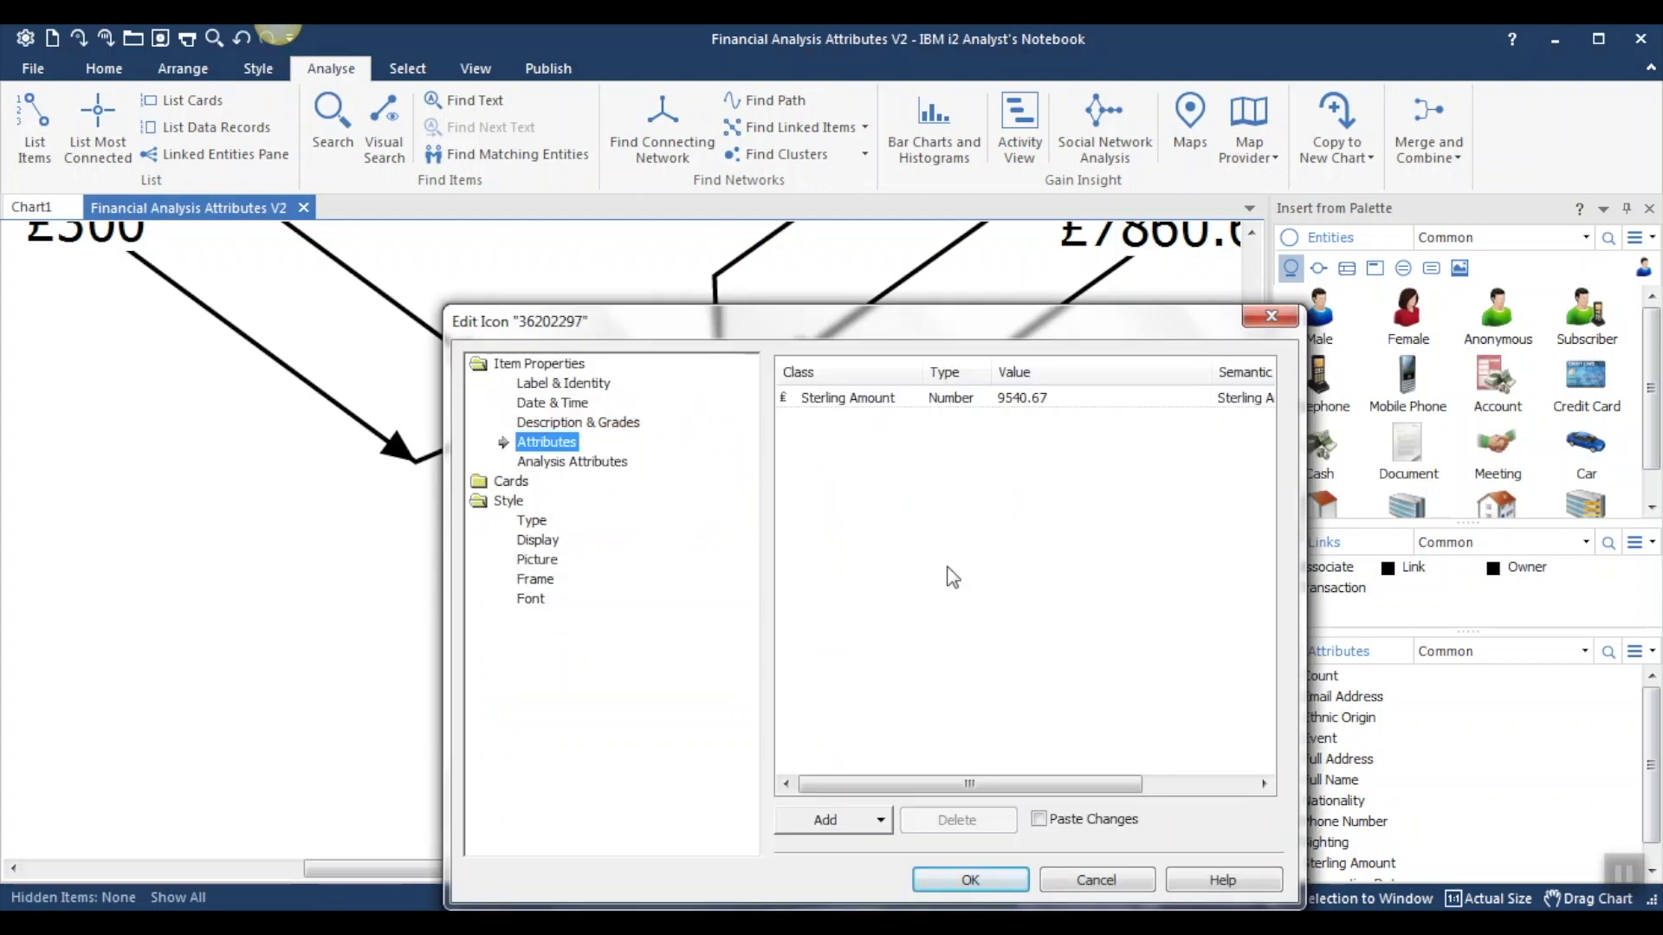
click(846, 400)
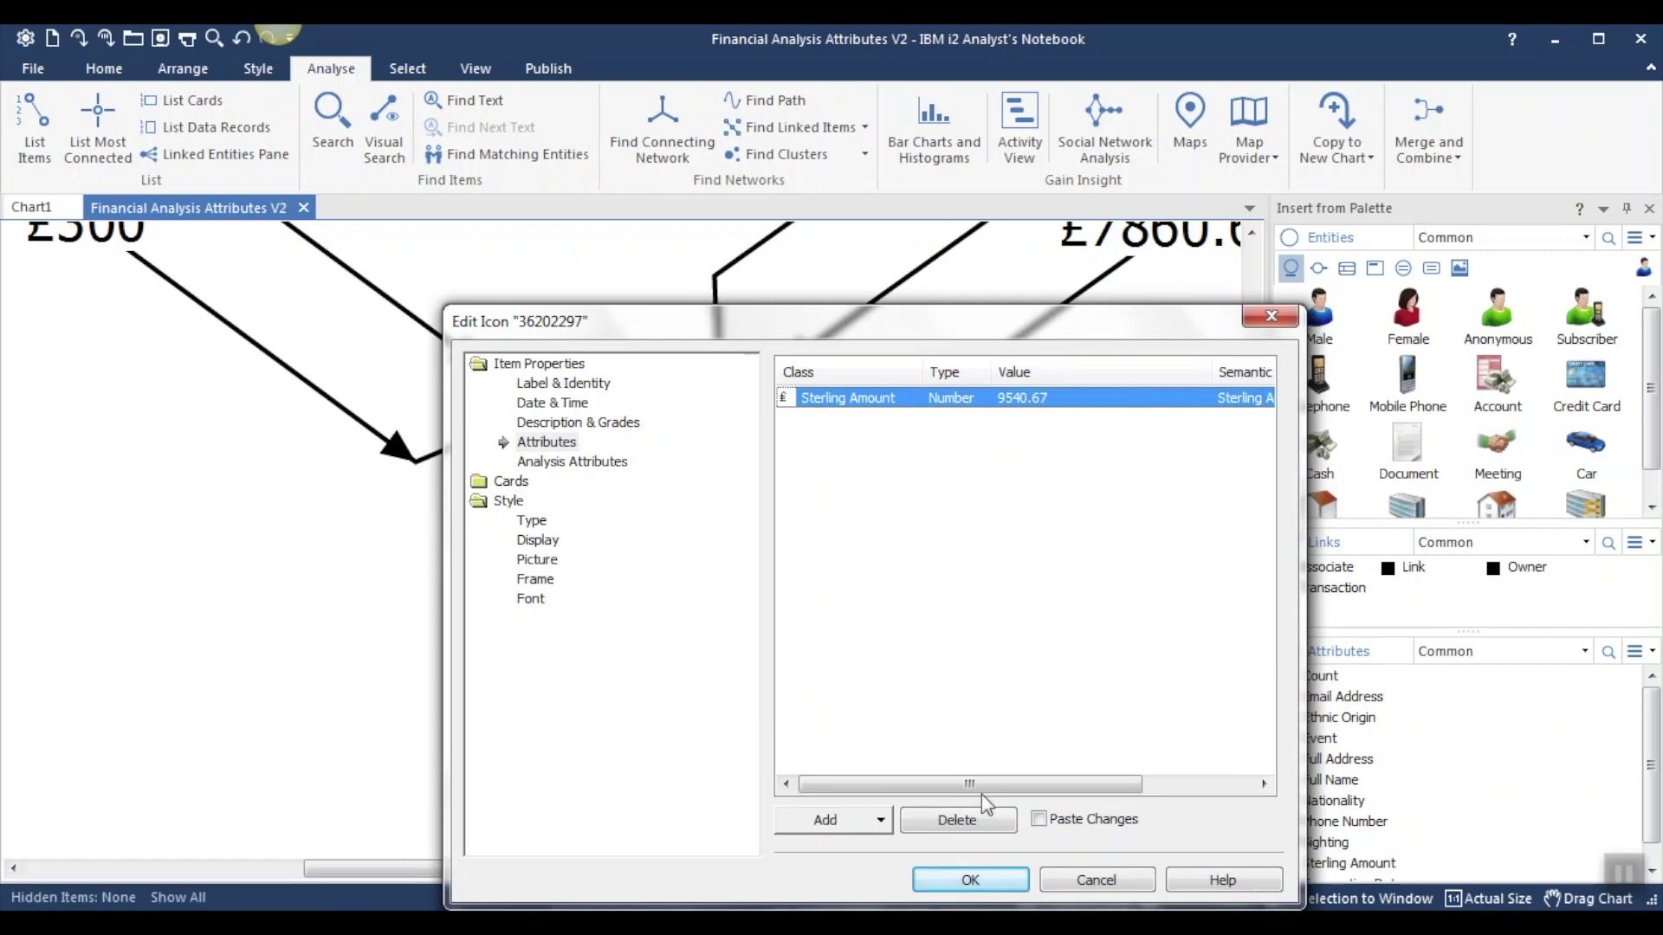
click(955, 887)
scroll(998, 702, down, 2)
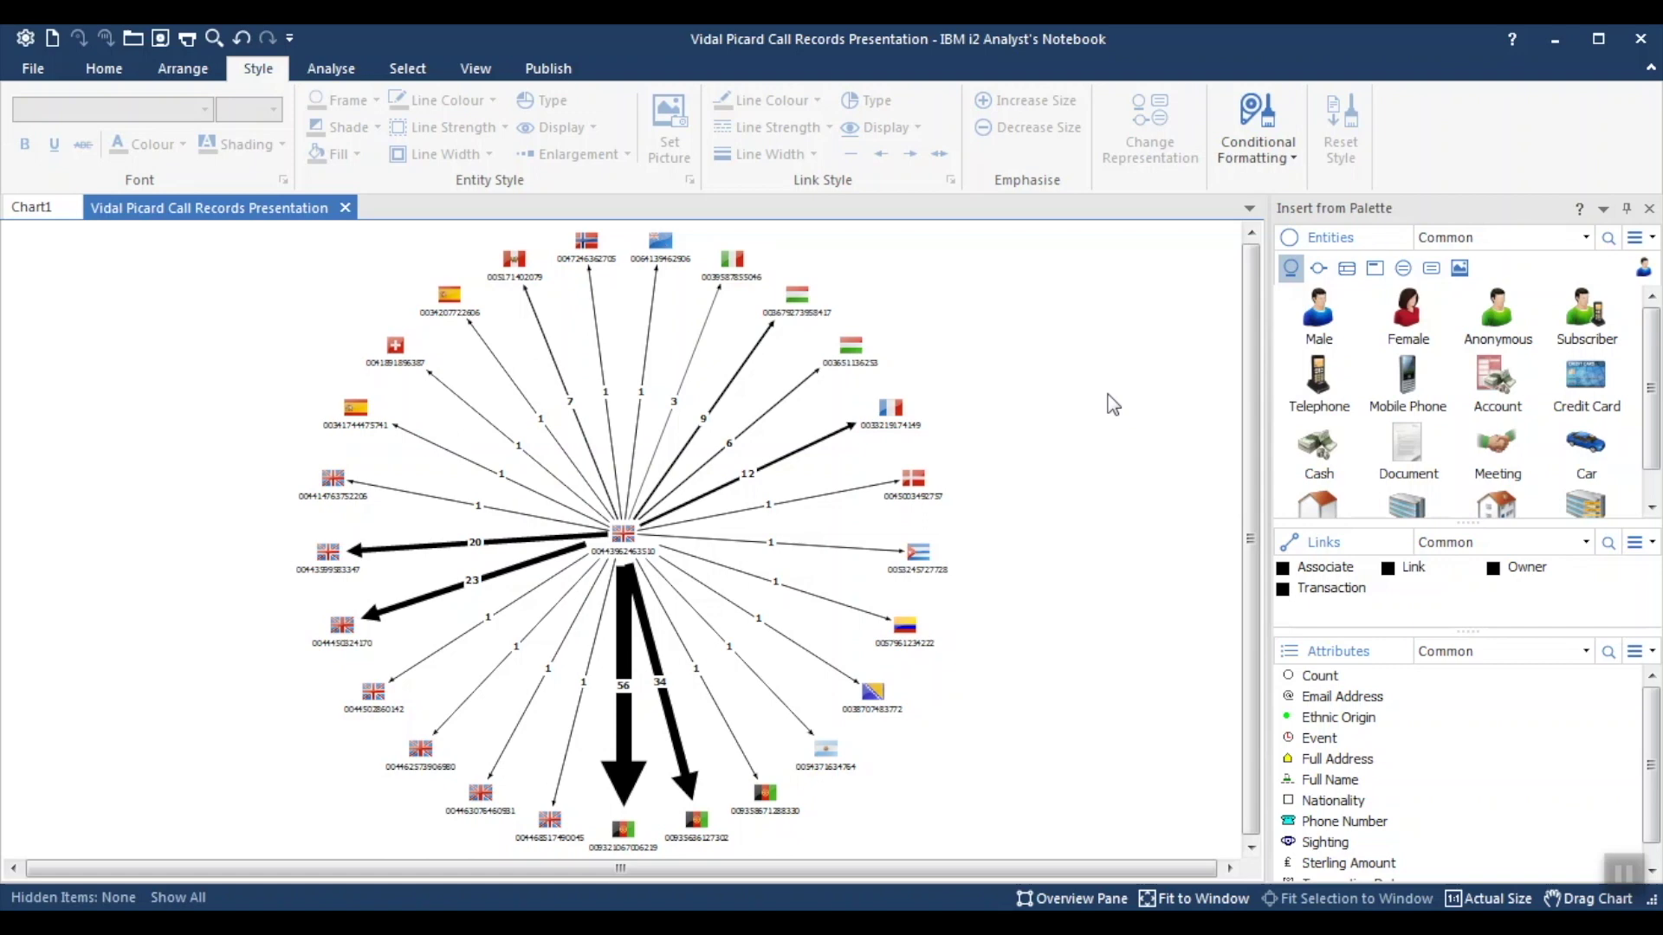
- Confirm a UK phone entity's Entity Type analysis attribute reads United Kingdom
double_click(332, 481)
scroll(1126, 572, up, 3)
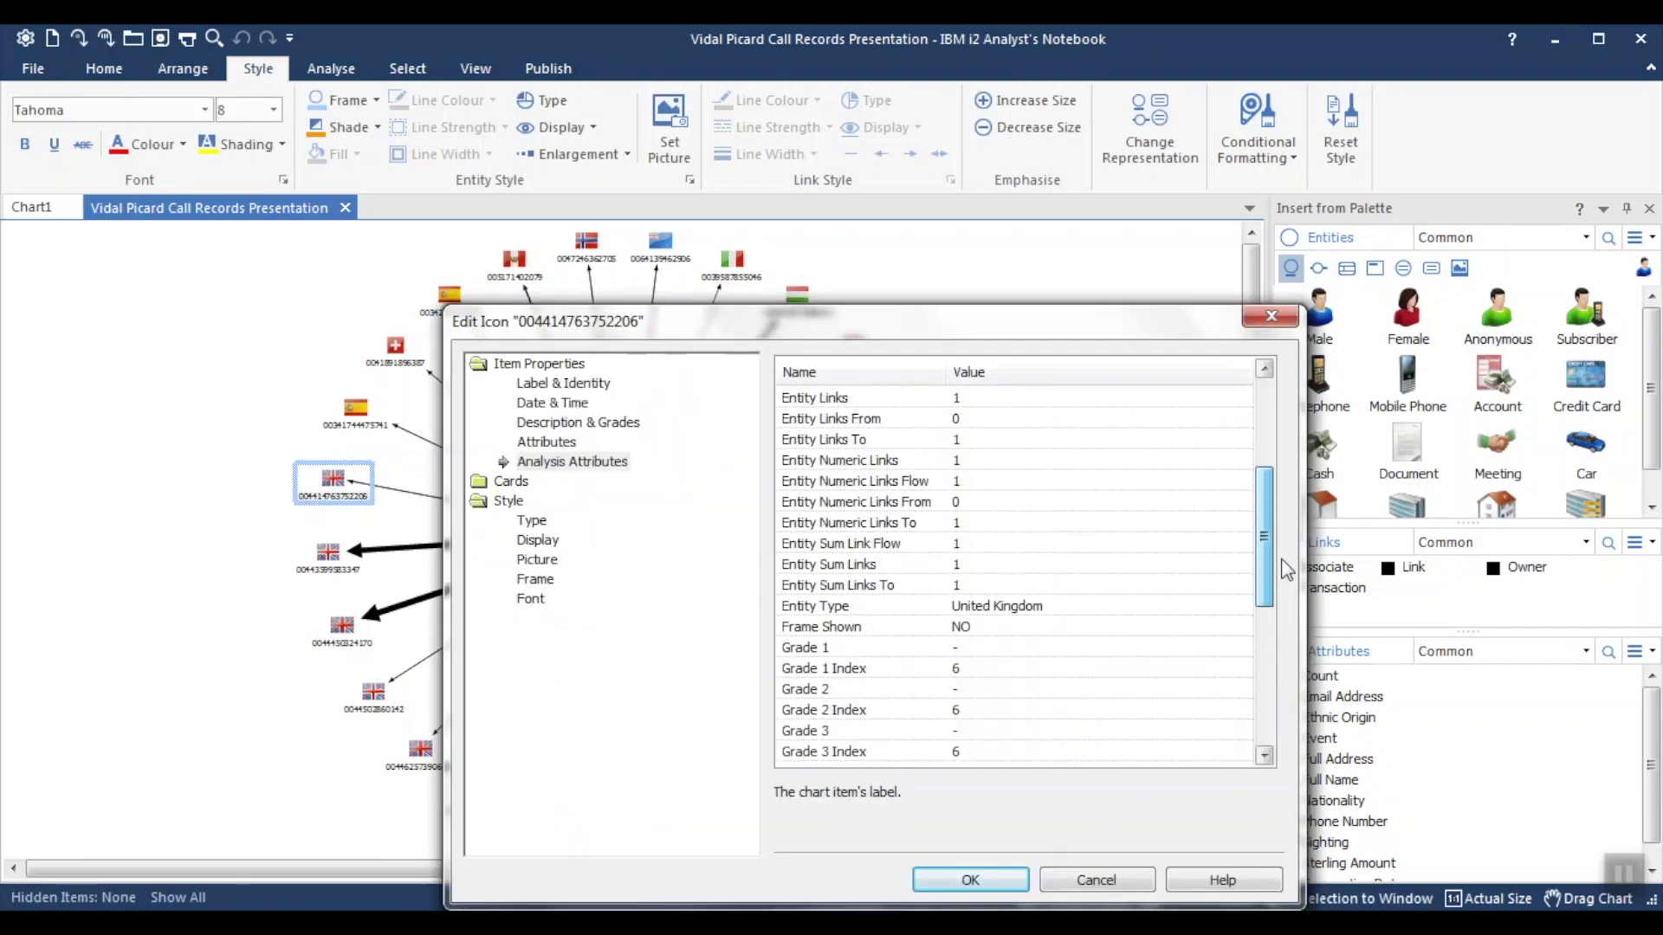
click(1088, 613)
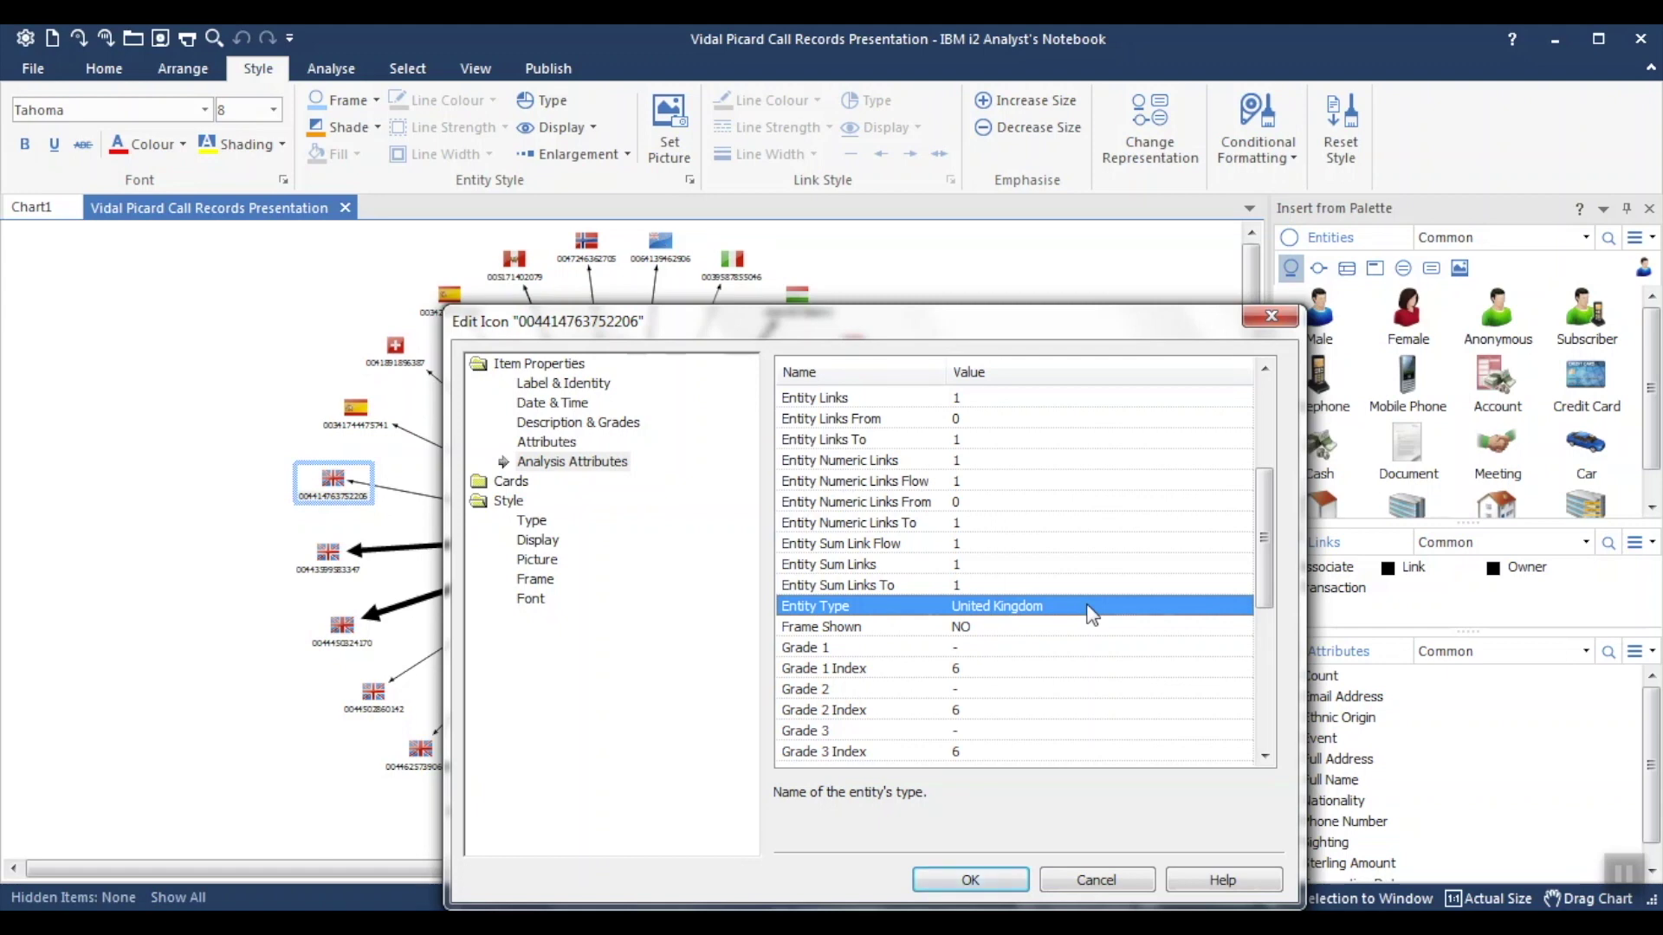
click(1001, 889)
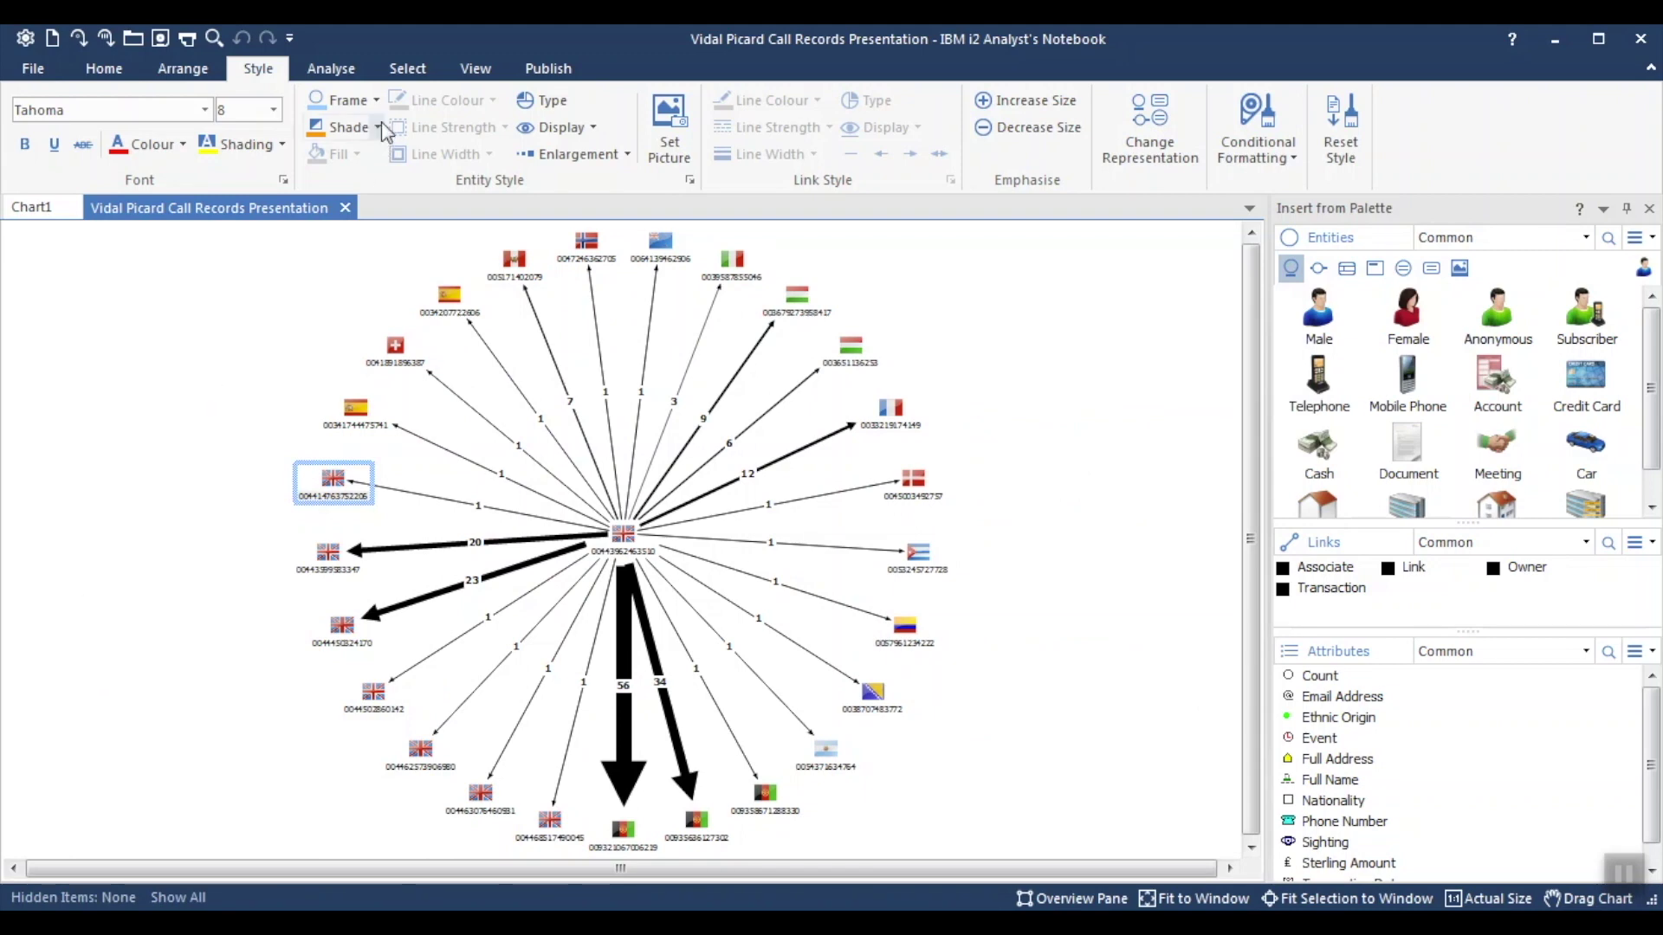
click(355, 70)
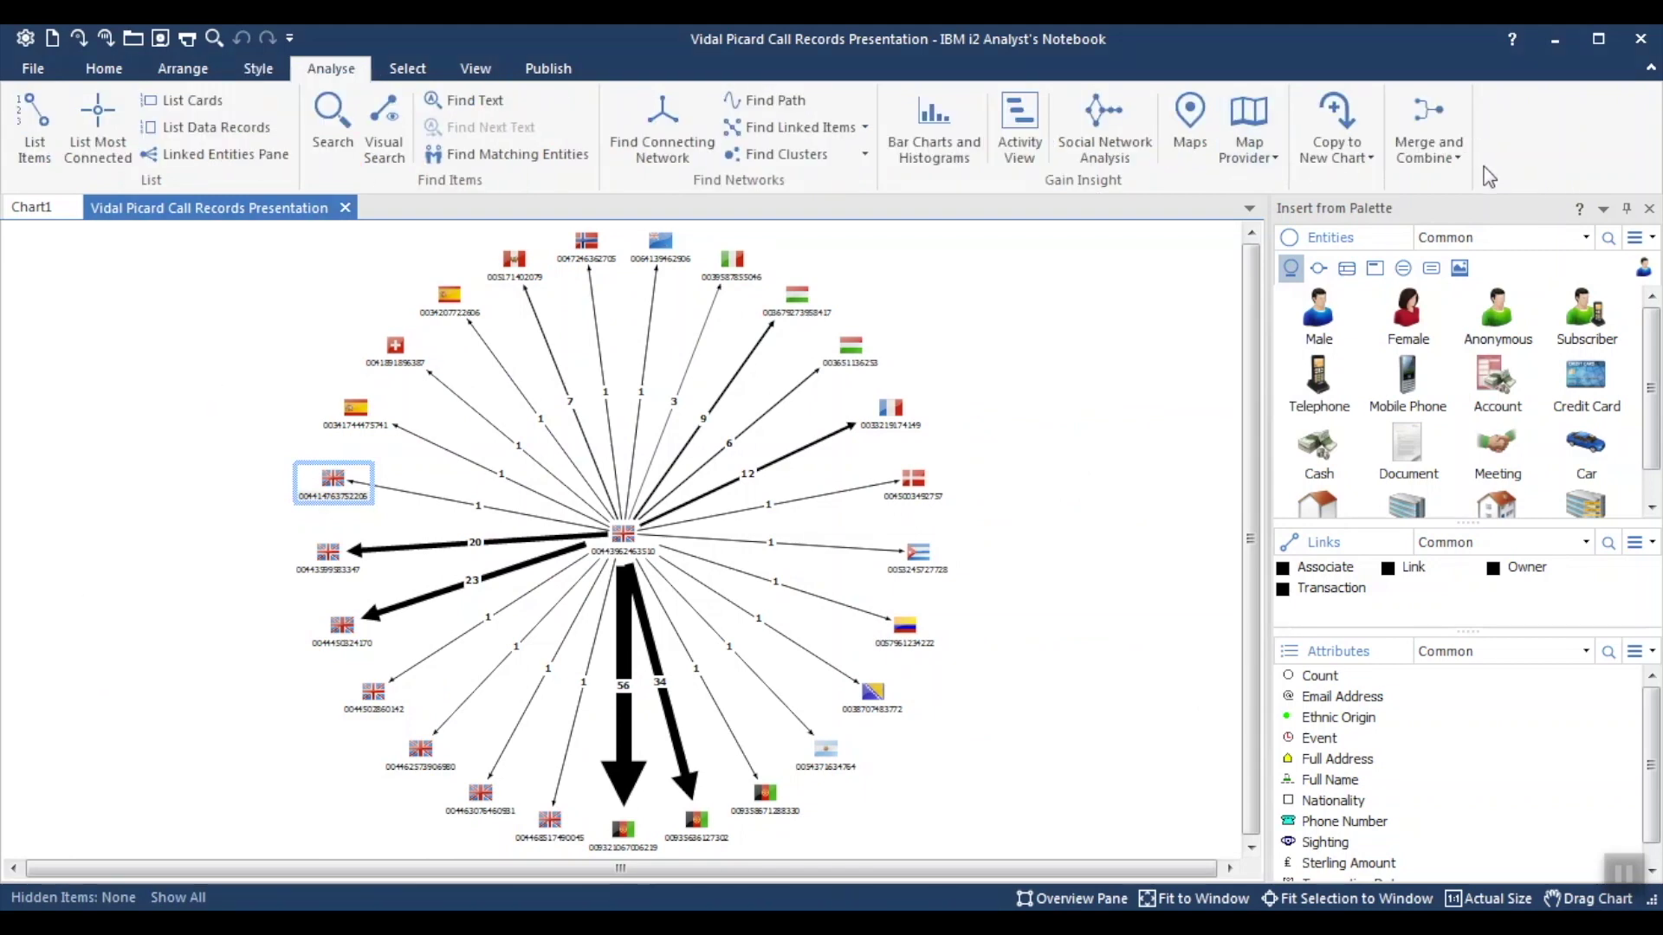
- Open Combine Attributes and choose Entity Type as the source attribute
click(1453, 165)
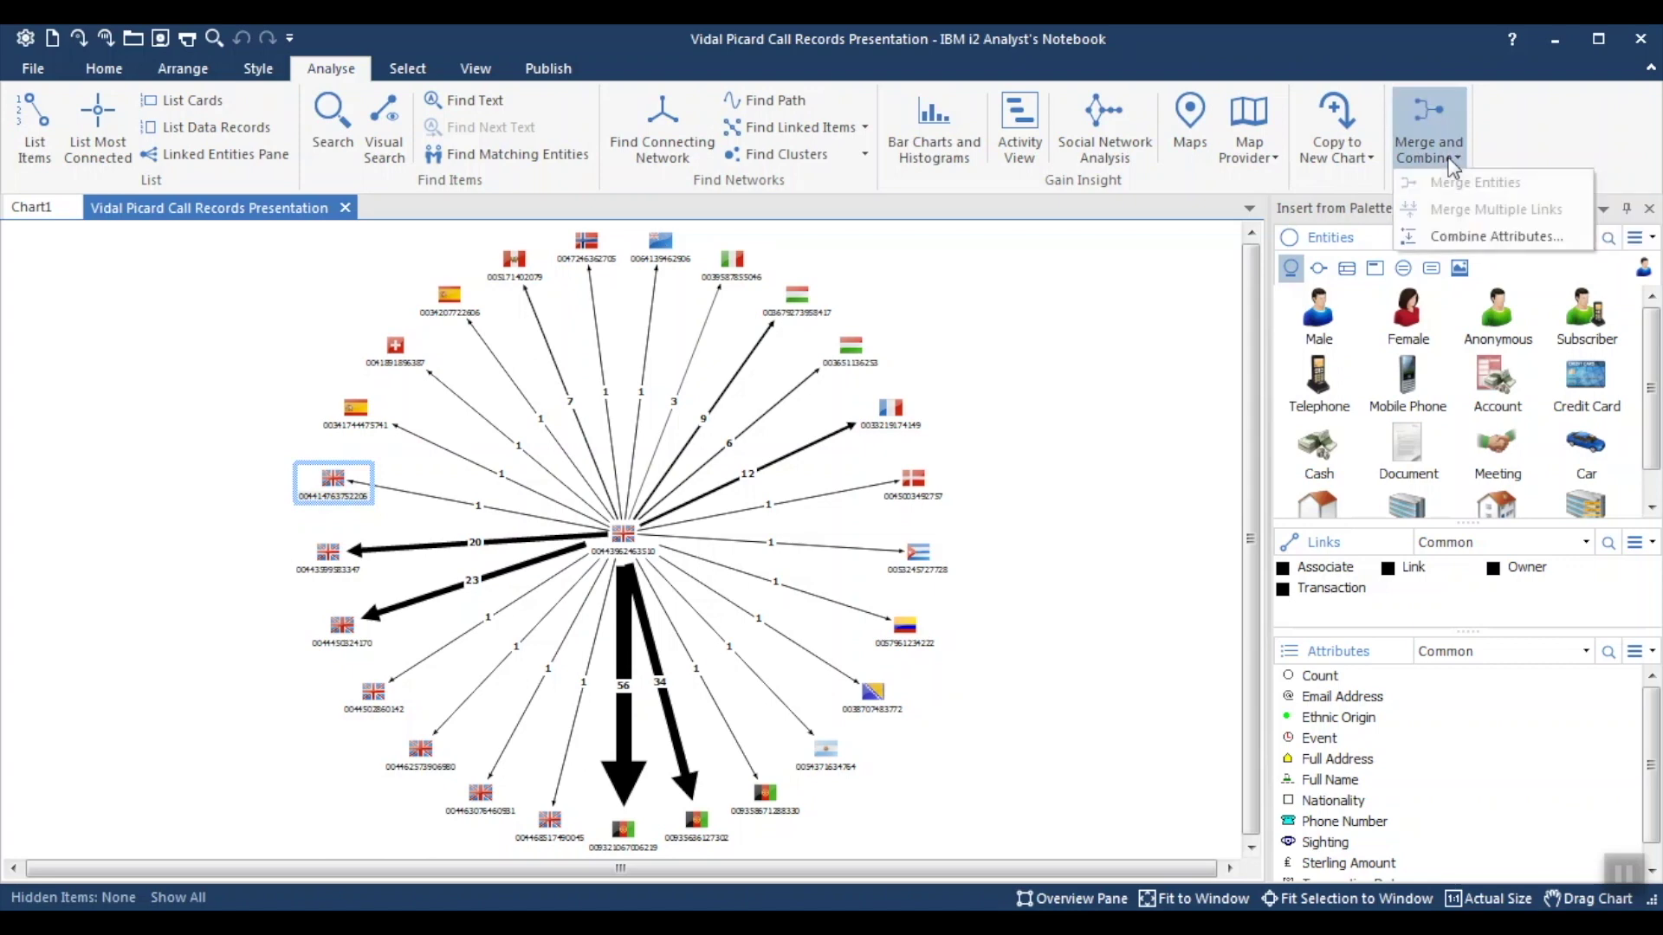
click(1566, 241)
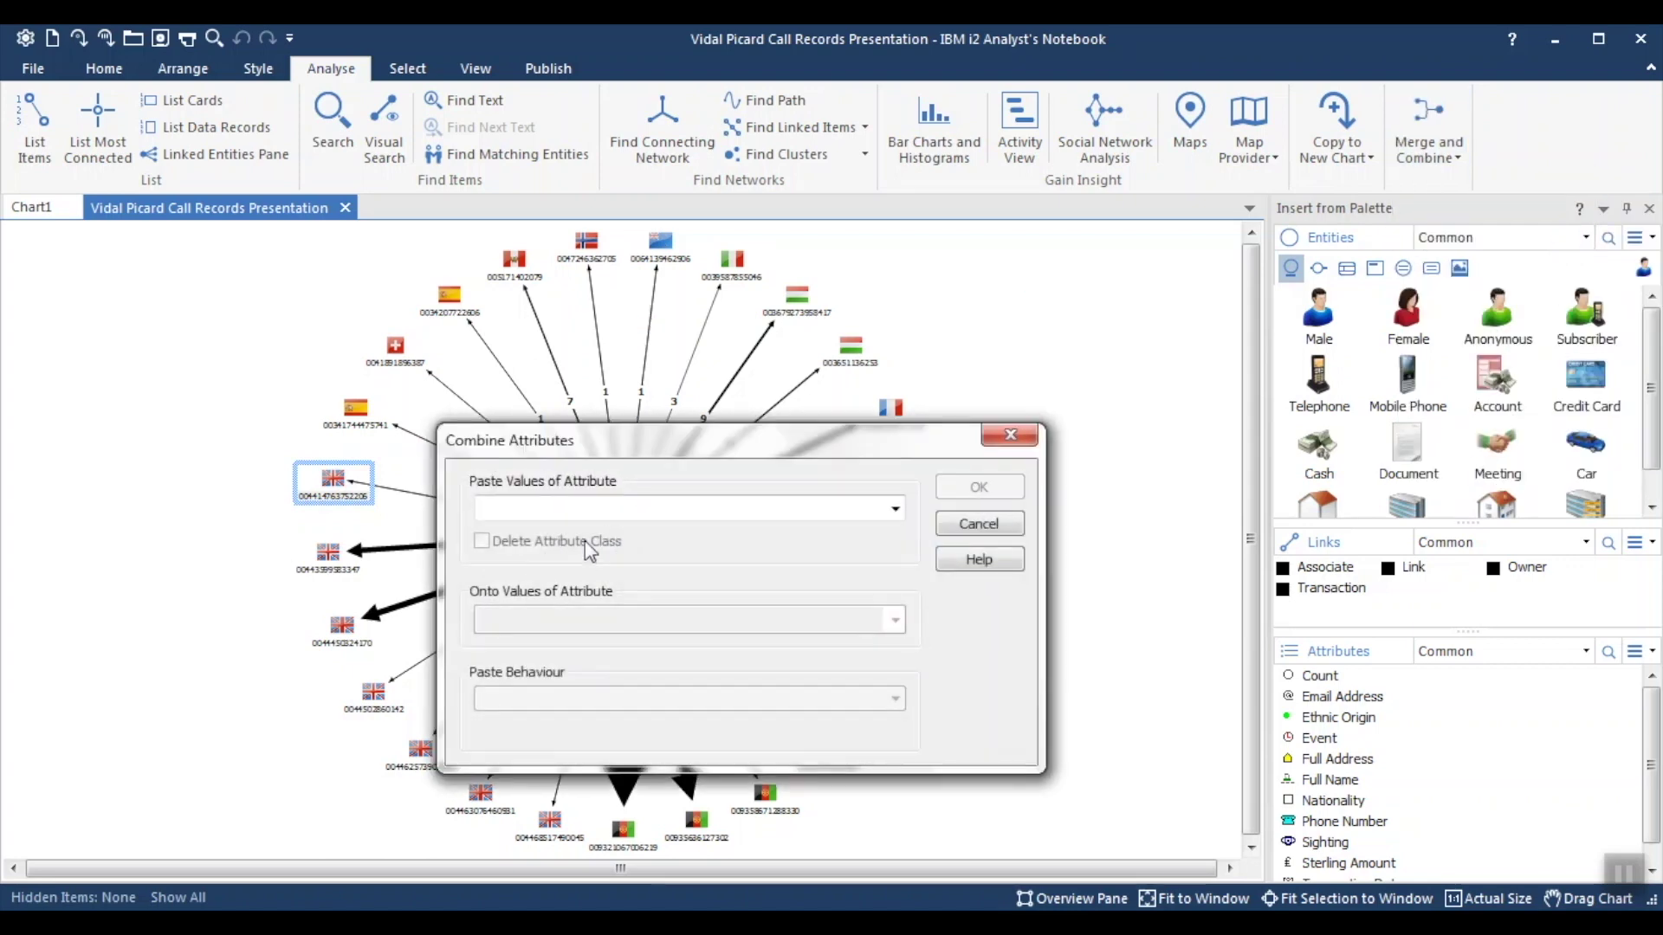
click(895, 509)
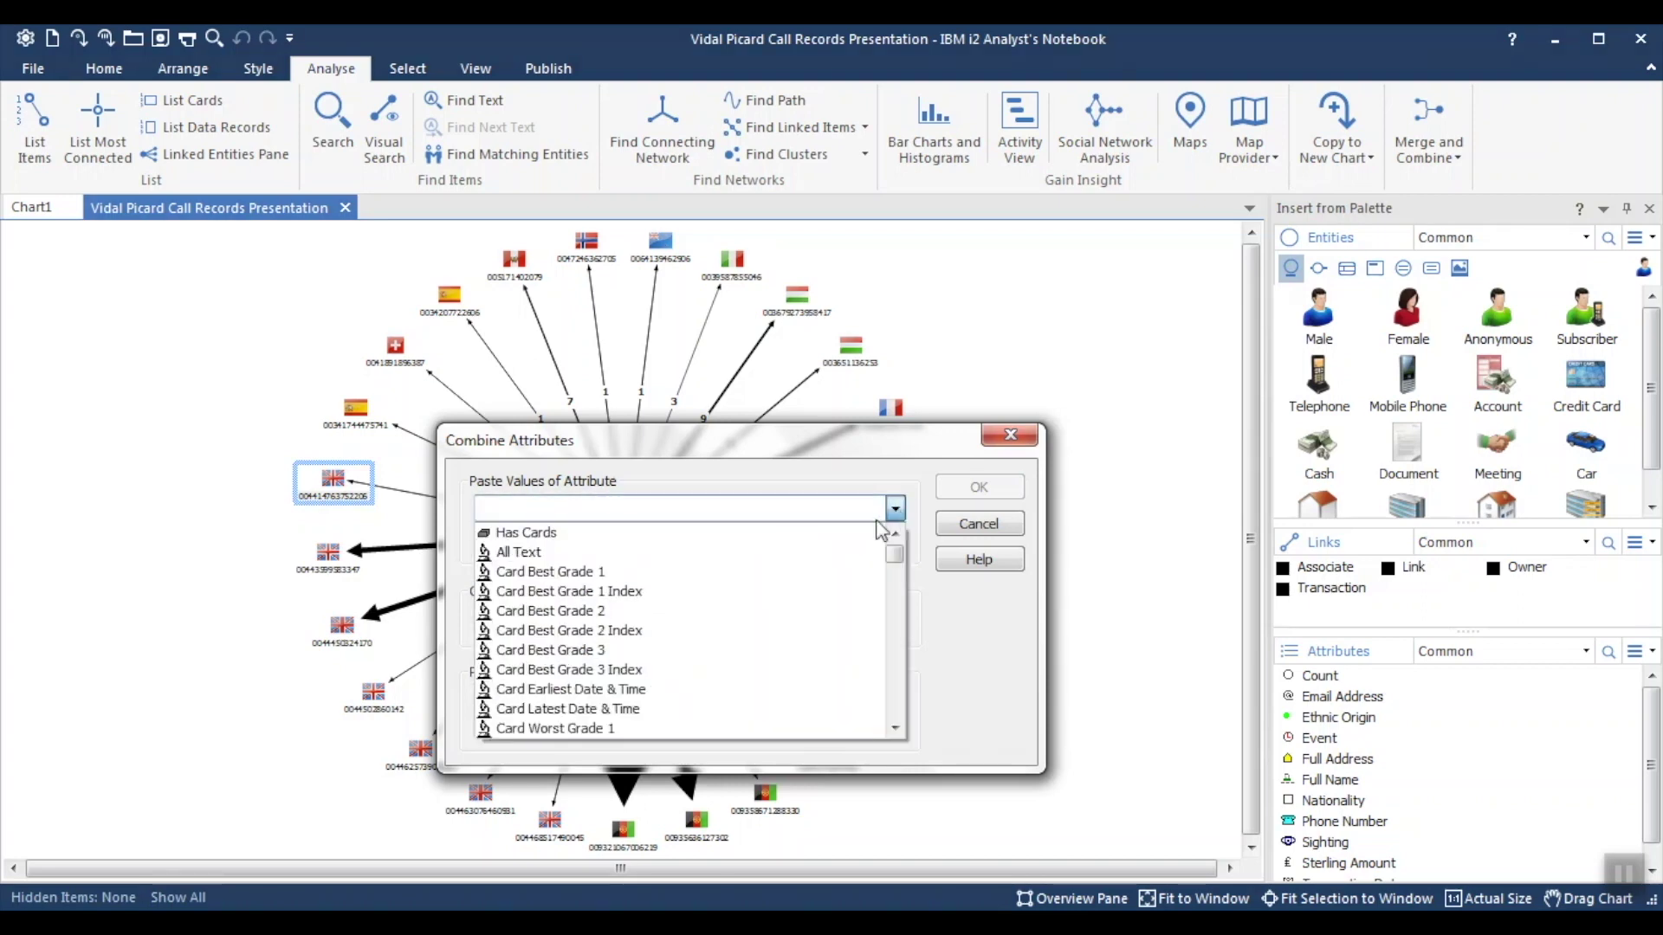
scroll(751, 656, down, 3)
scroll(756, 669, down, 5)
scroll(756, 670, down, 8)
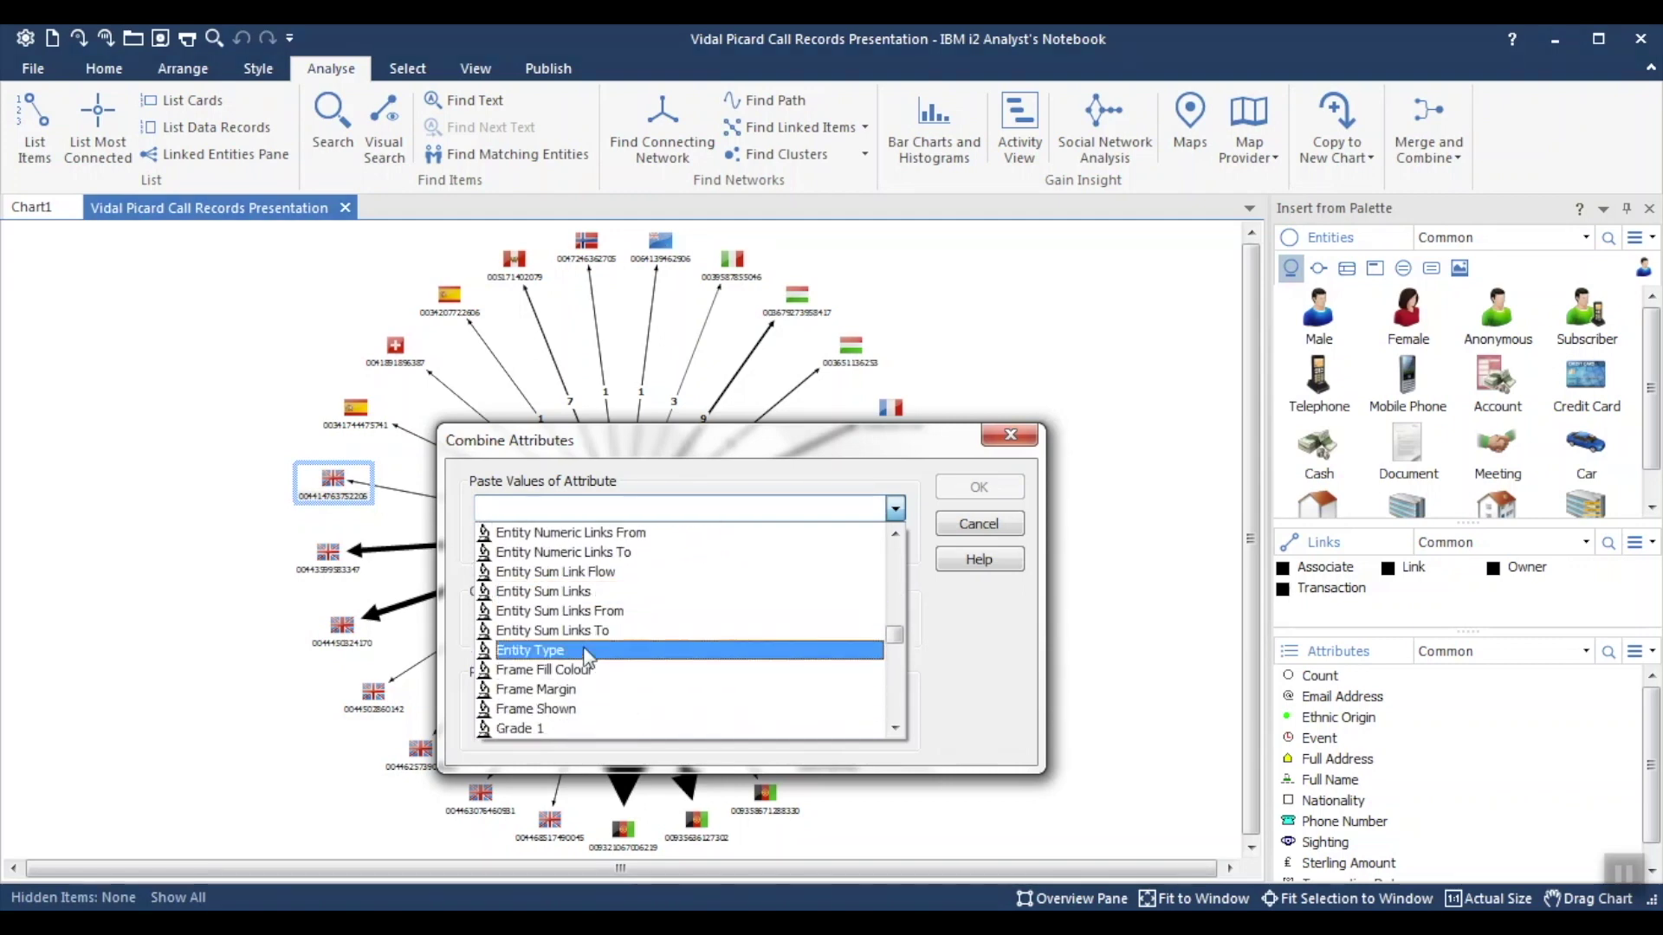
click(588, 654)
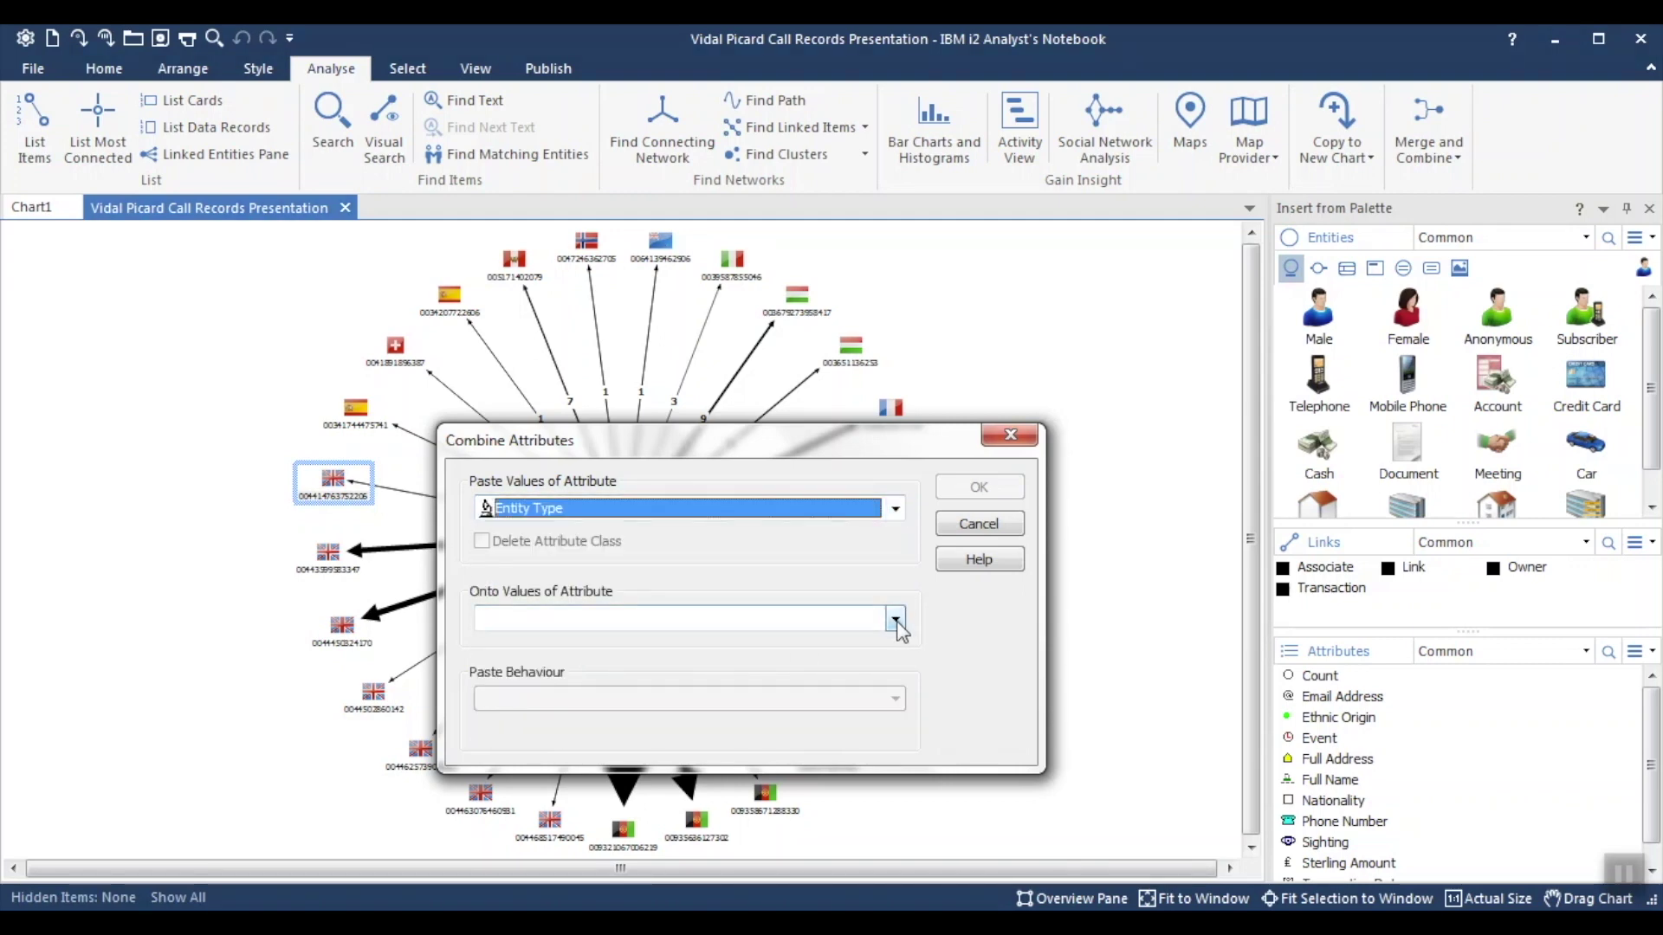
- Paste onto Country with 'pasted value' behaviour and apply the combine
click(896, 620)
scroll(792, 736, down, 2)
scroll(792, 743, down, 4)
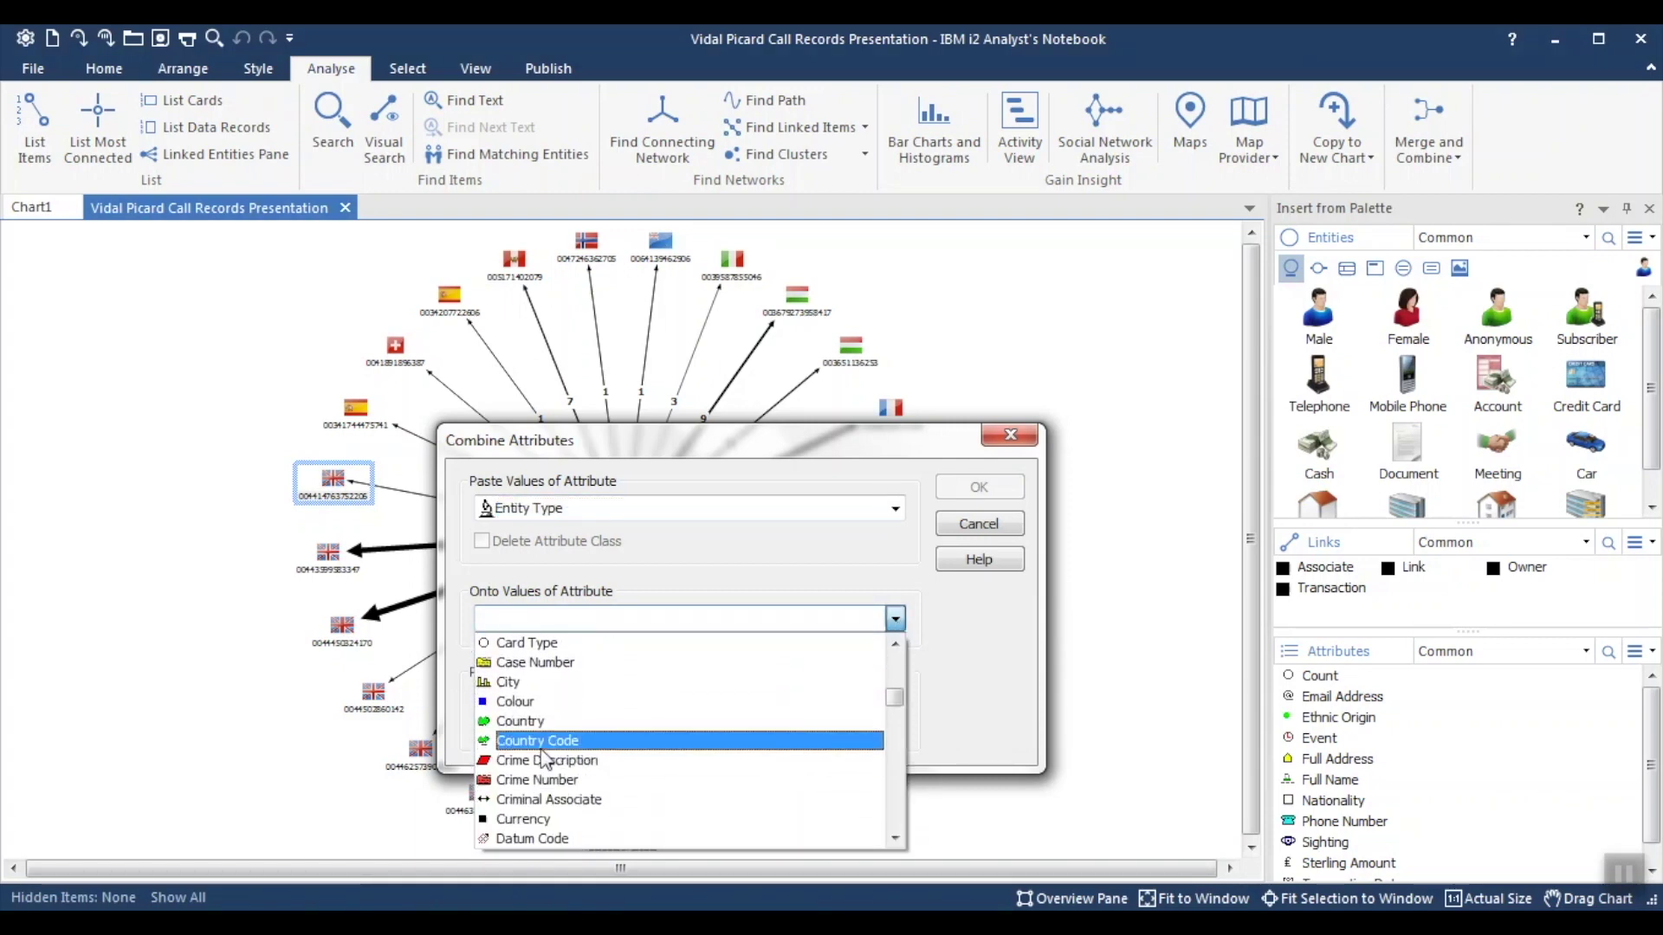
click(521, 720)
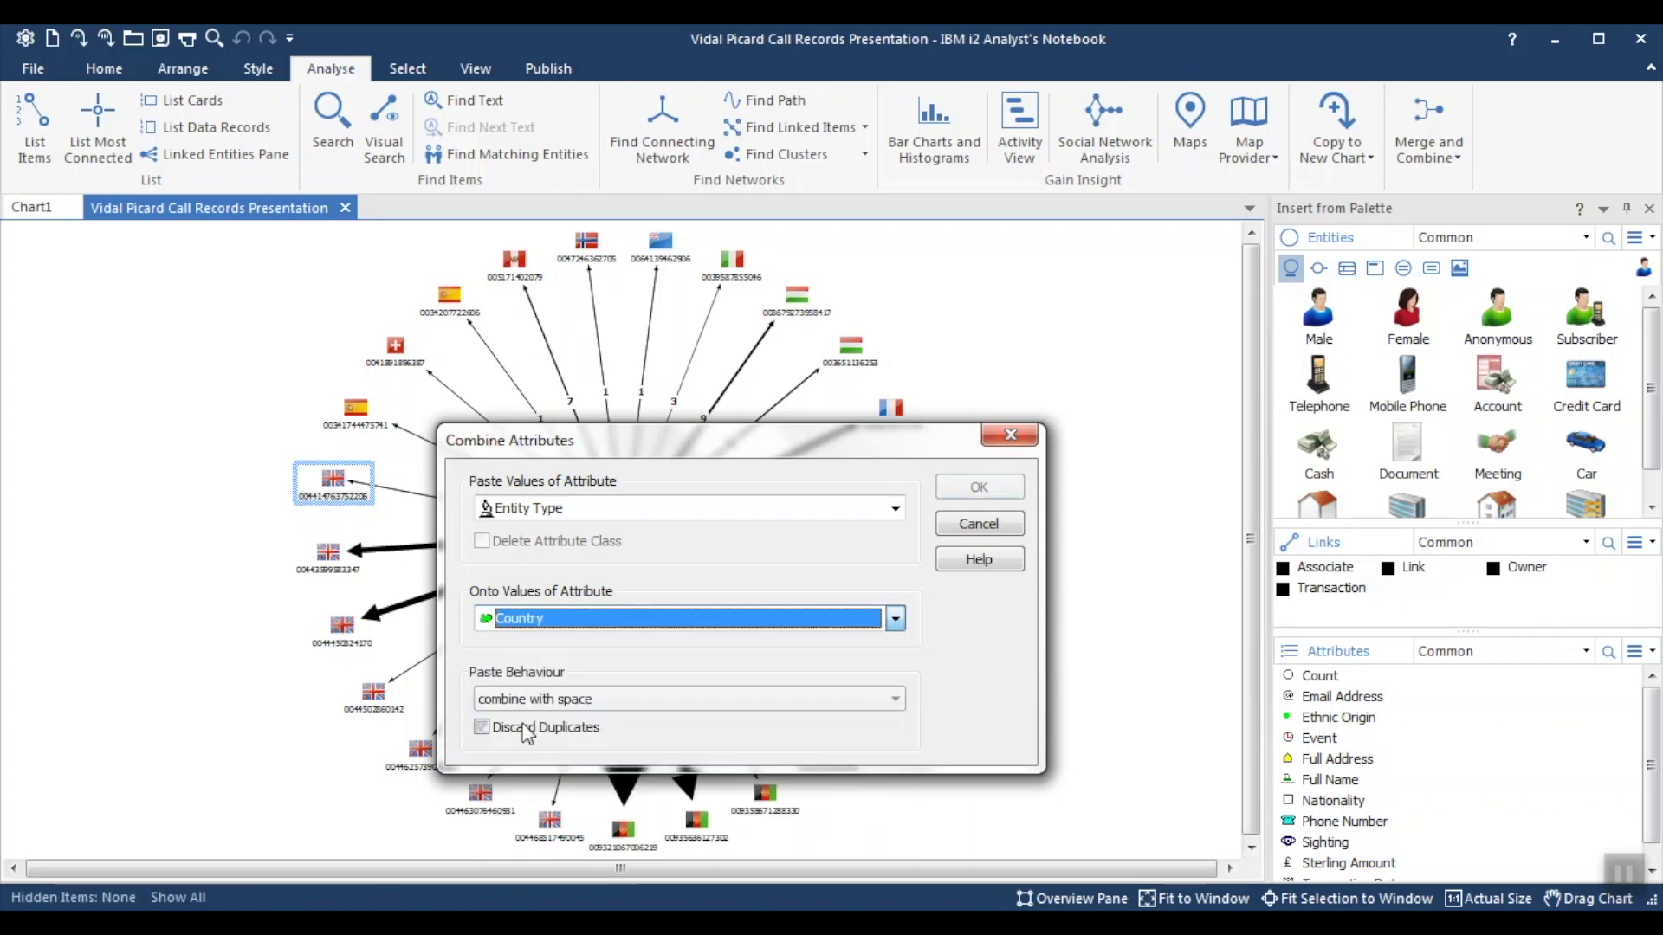
click(600, 700)
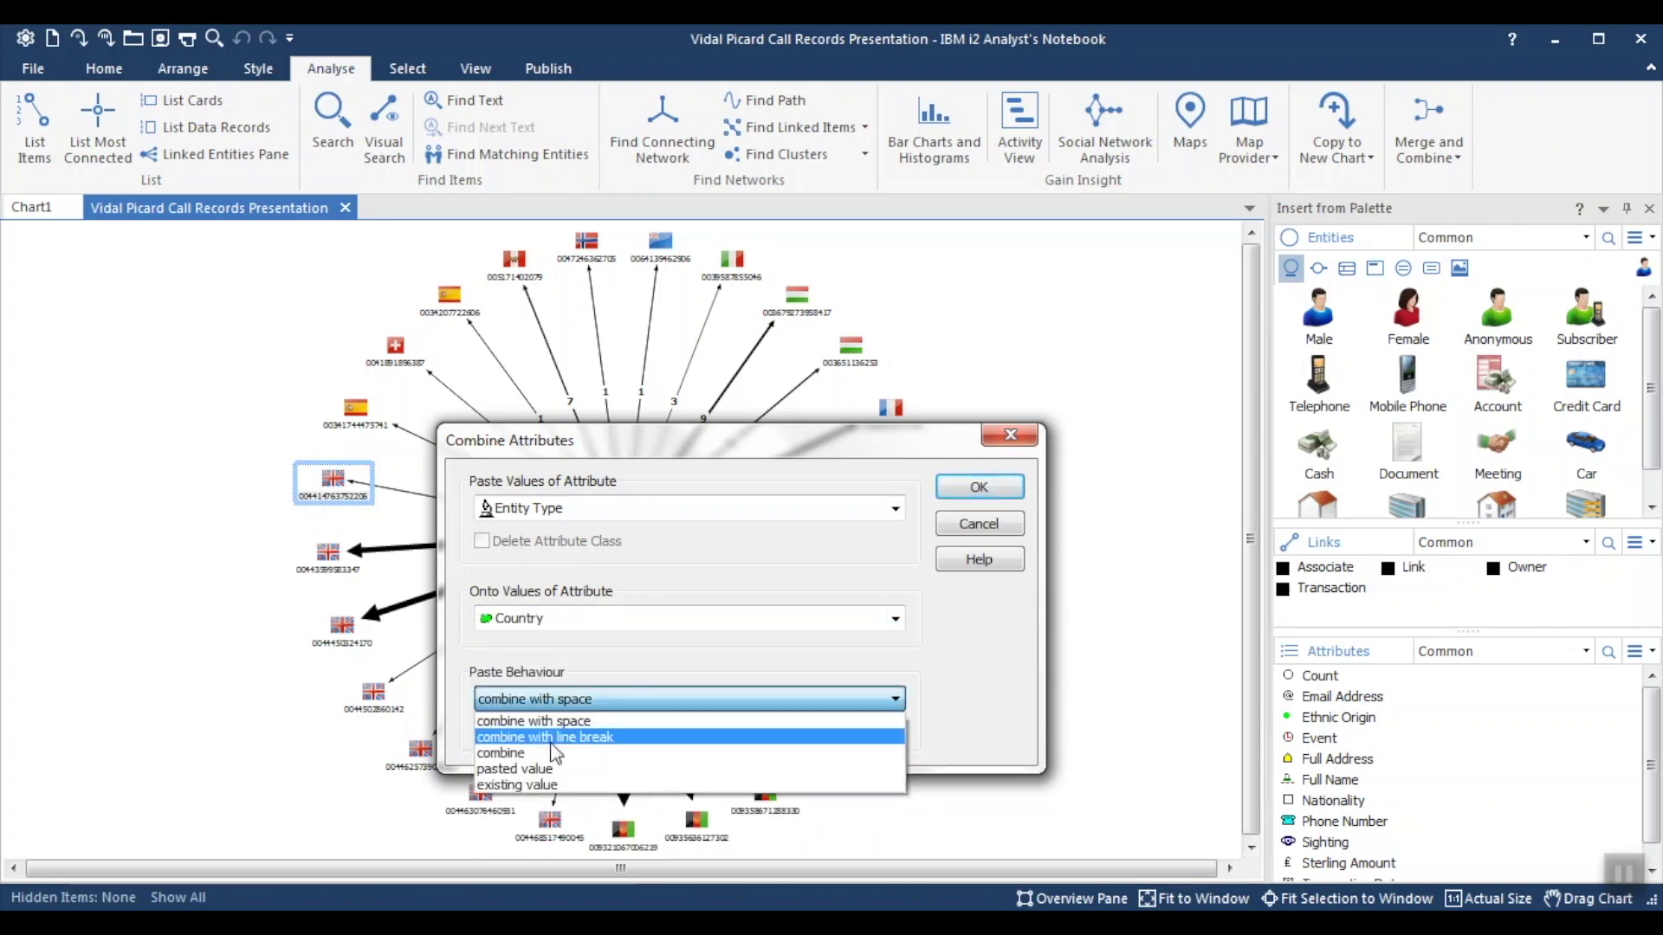
click(543, 770)
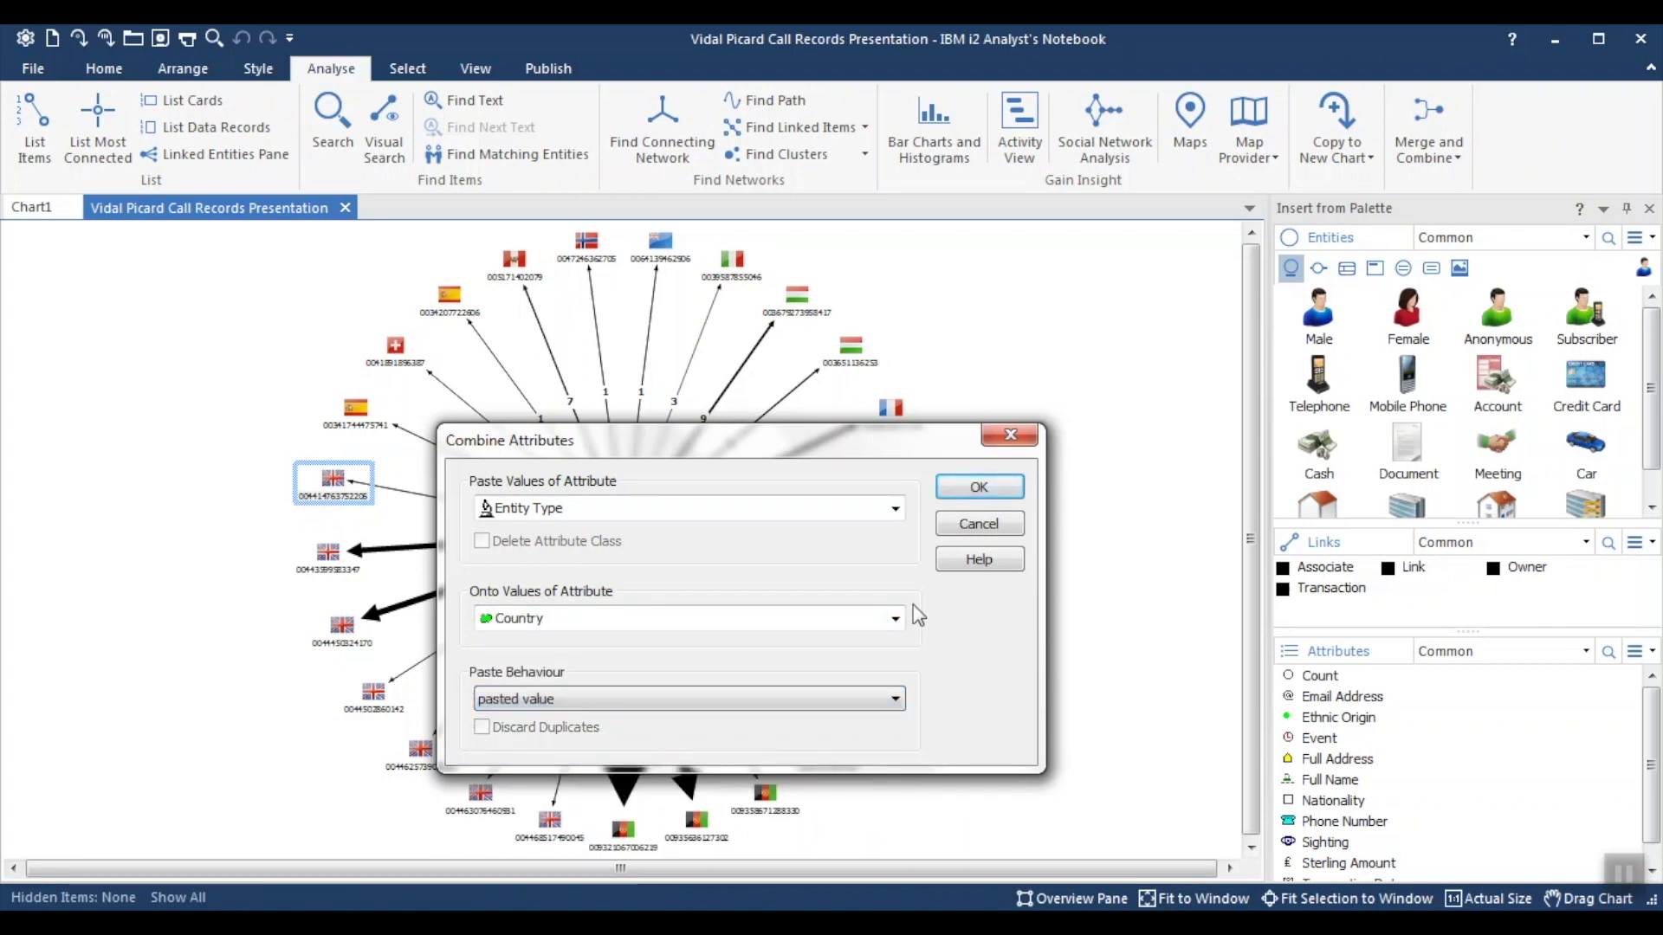
click(996, 491)
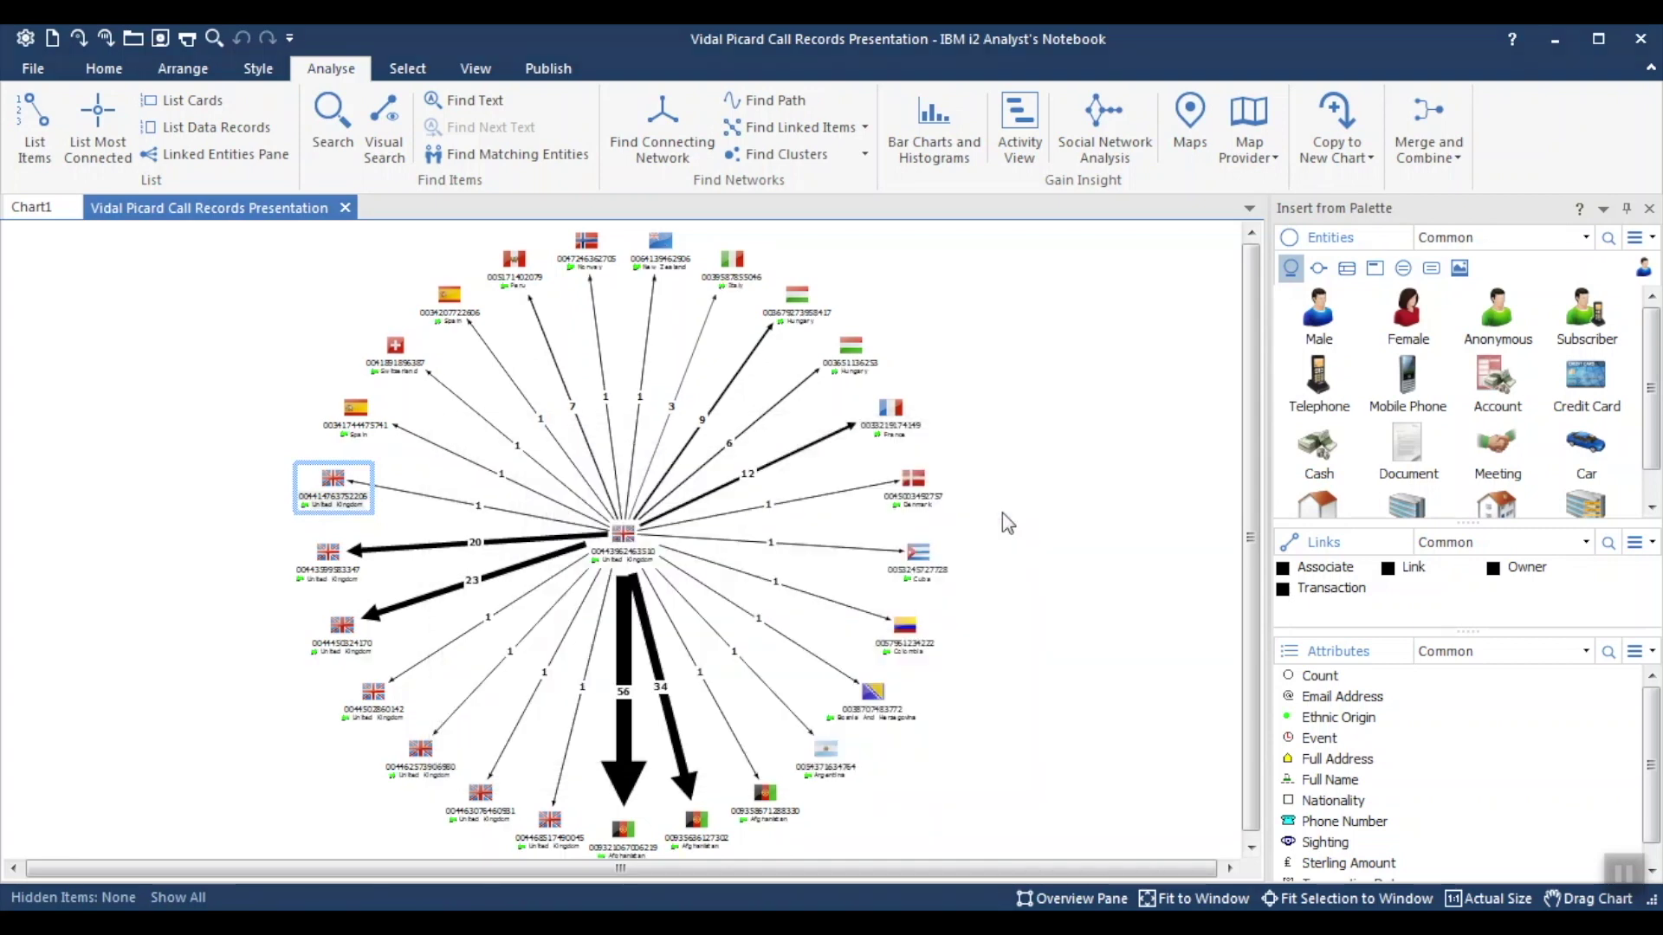
- Deselect and zoom in on country labels like Denmark, Cuba and Colombia around the UK hub
click(1001, 512)
scroll(1001, 513, up, 3)
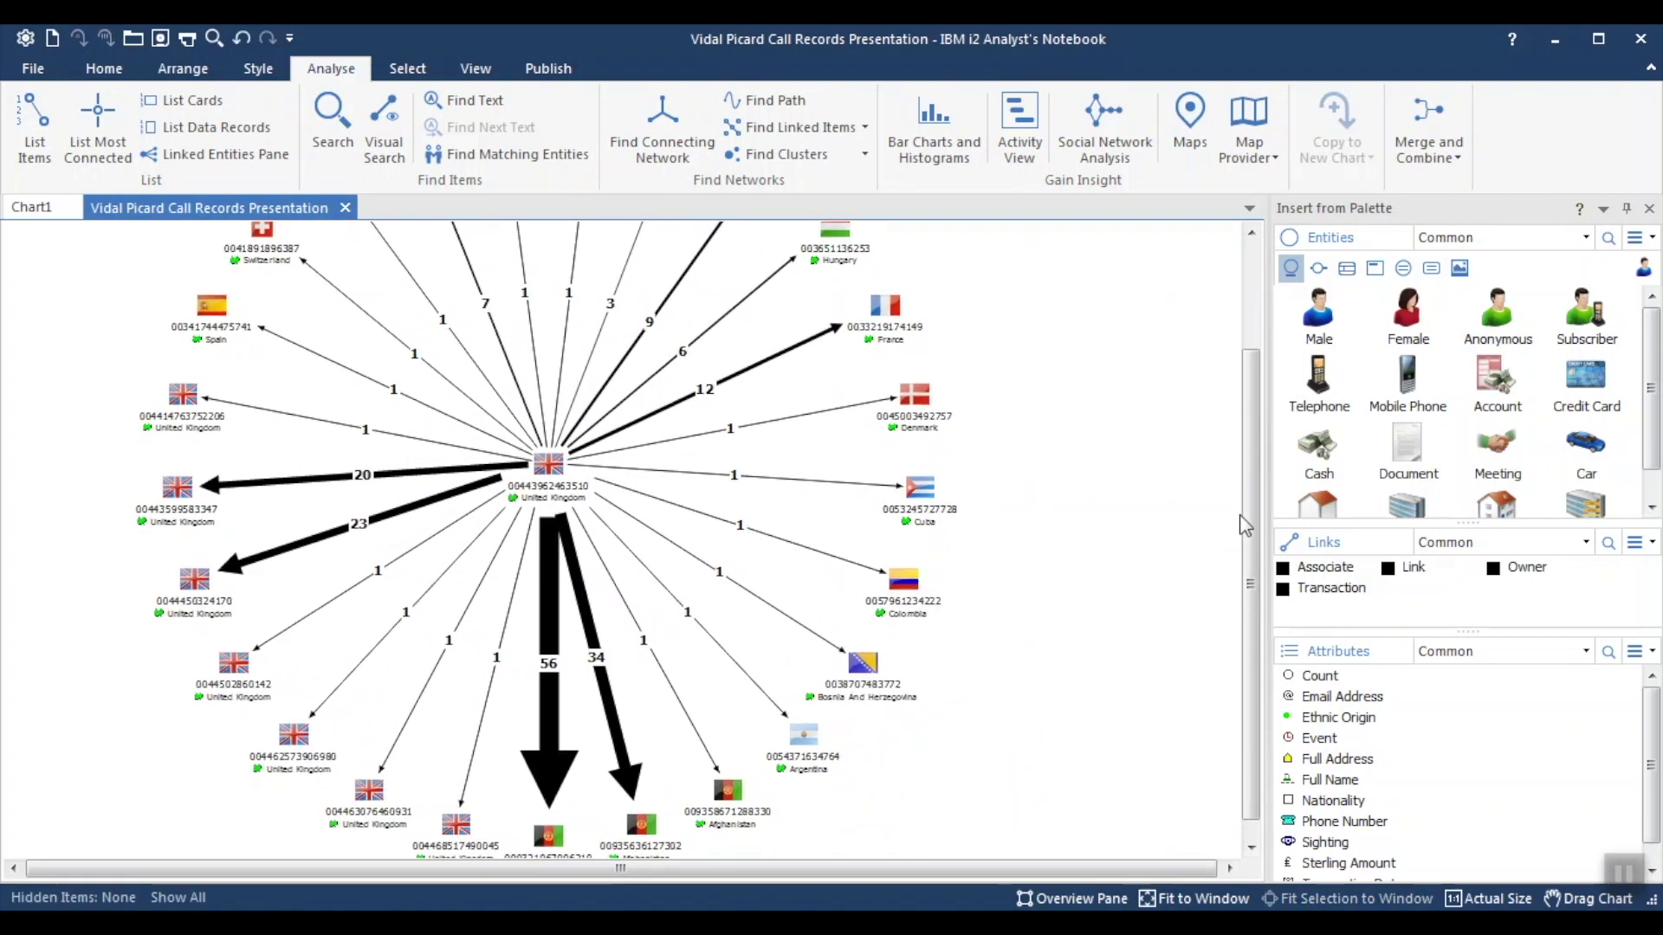
scroll(1143, 580, up, 2)
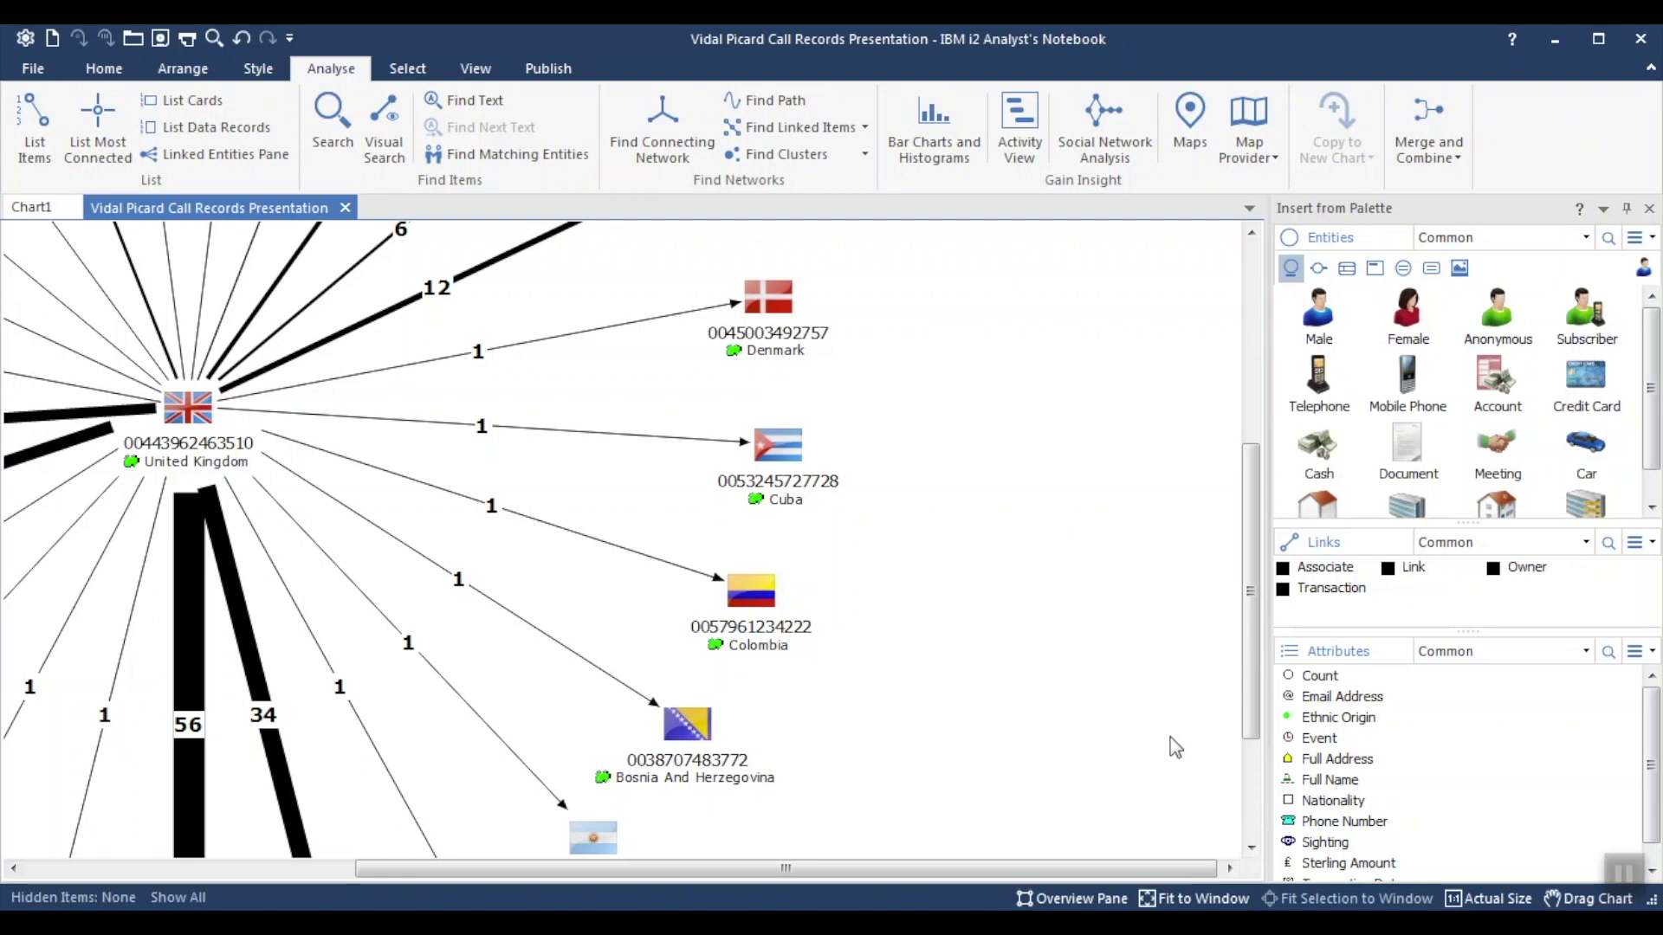